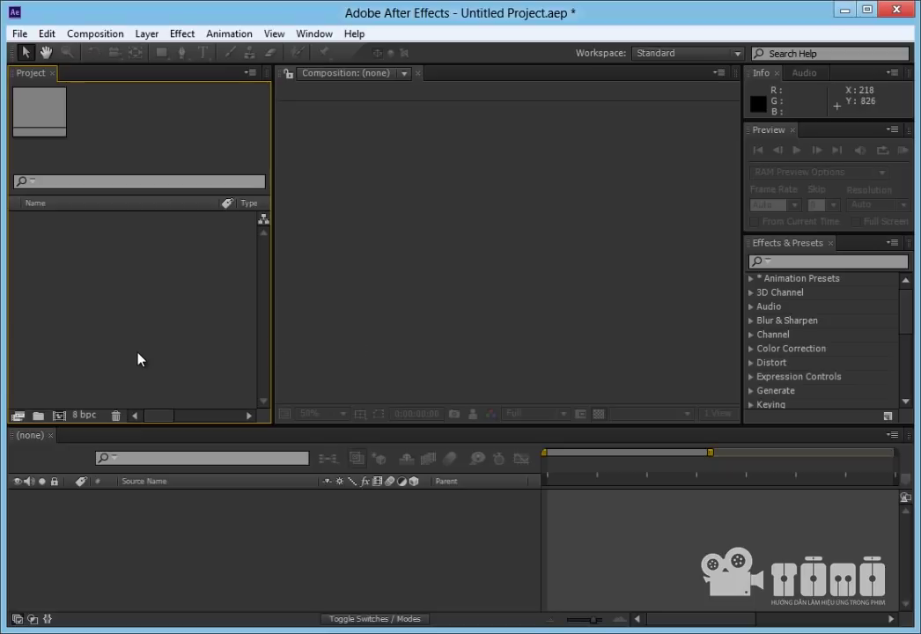
- Open the Import File dialog, then cancel it without importing anything
{"action": "left_click", "coordinate": [27, 36]}
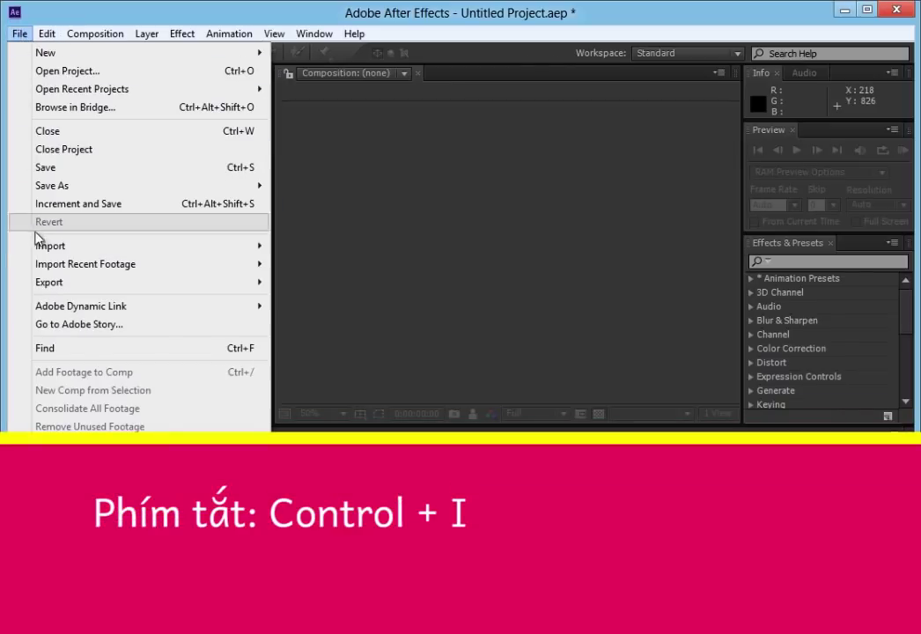
{"action": "mouse_move", "coordinate": [37, 248]}
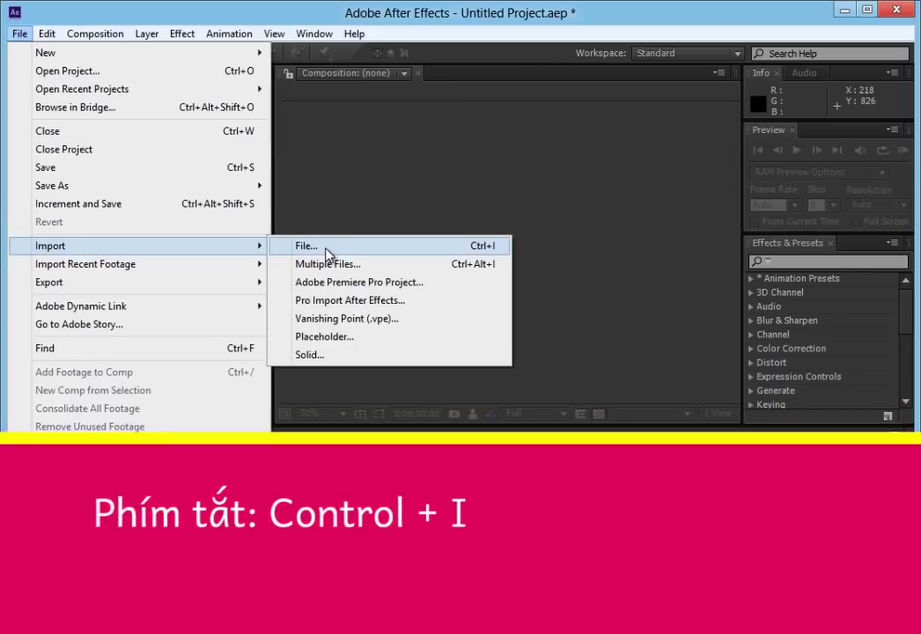
{"action": "left_click", "coordinate": [326, 252]}
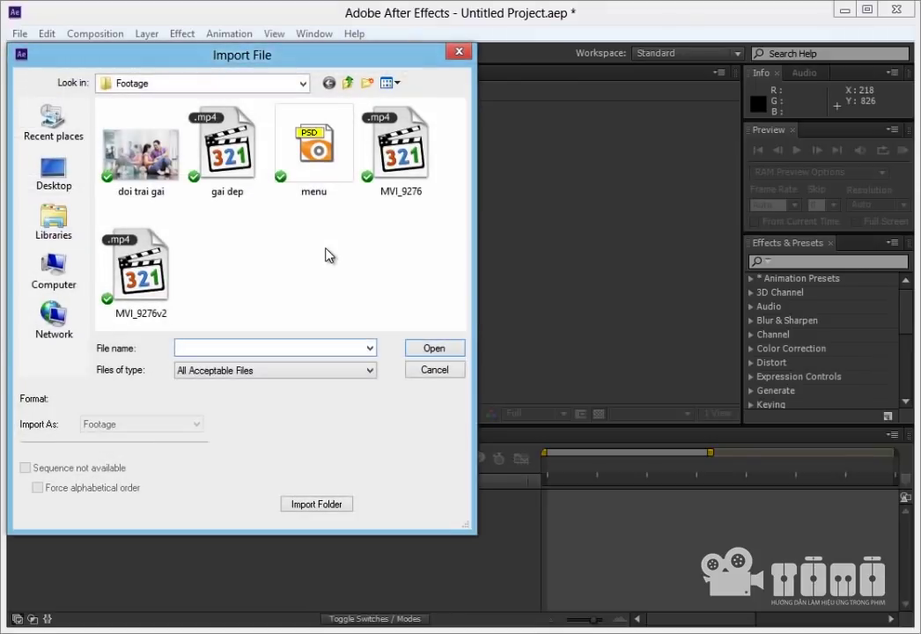
{"action": "key", "text": "Escape"}
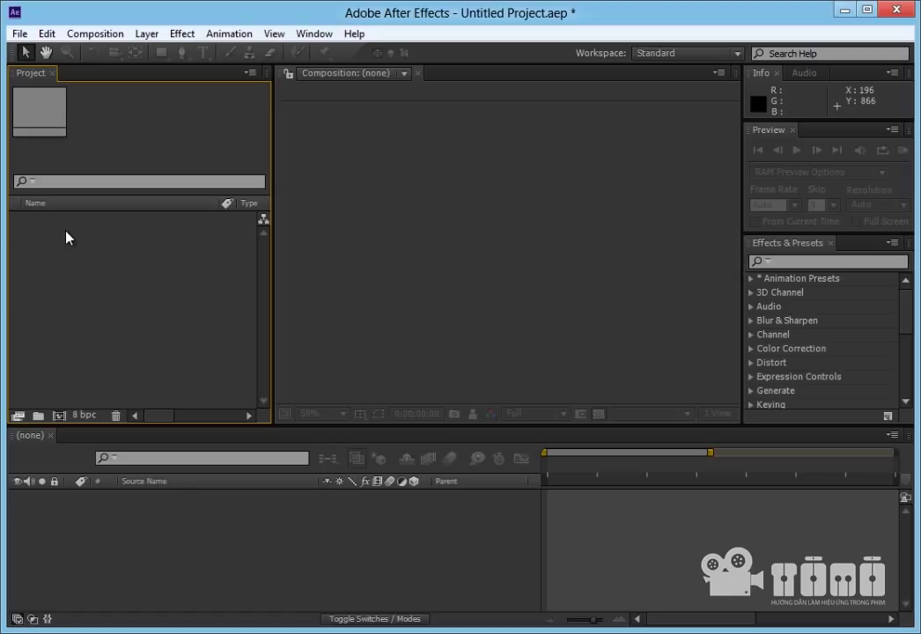
- Reopen the import dialog, show the Footage folder in Details view, and try multi-selecting files
{"action": "double_click", "coordinate": [146, 270]}
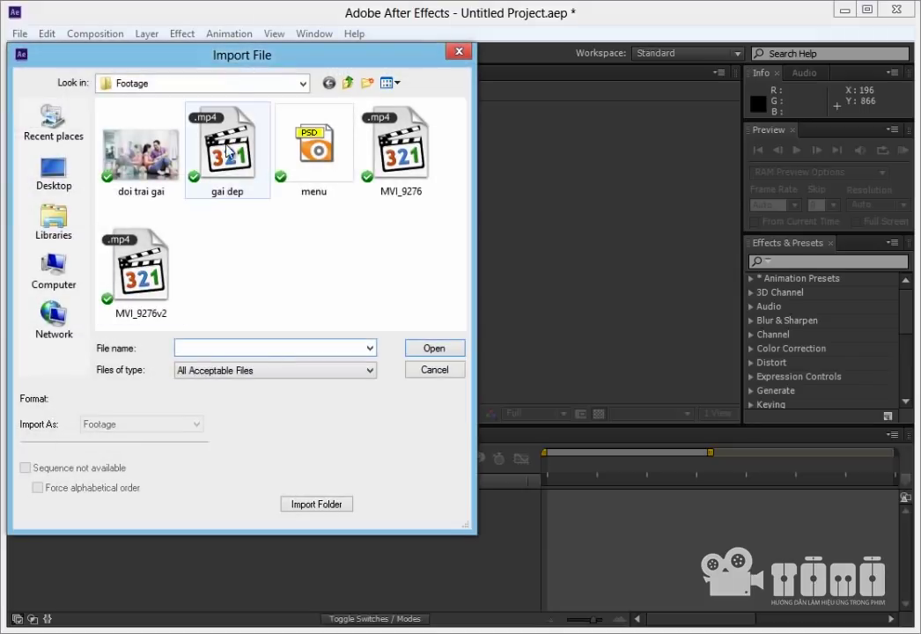
{"action": "left_click", "coordinate": [156, 165]}
{"action": "key", "text": "Down"}
{"action": "key", "text": "Down"}
{"action": "key", "text": "Down"}
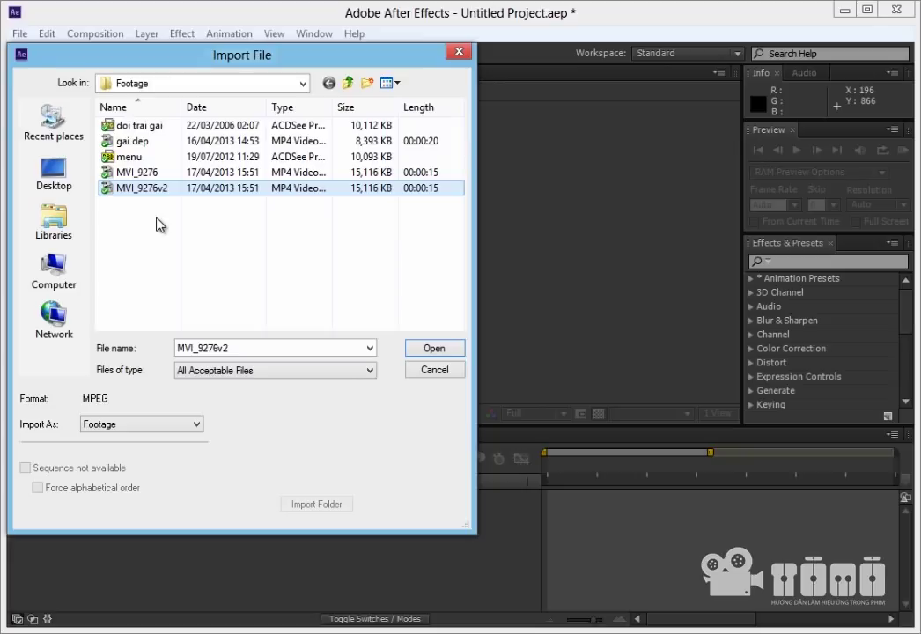
{"action": "key", "text": "ctrl+a"}
{"action": "left_click", "coordinate": [177, 142], "text": "ctrl"}
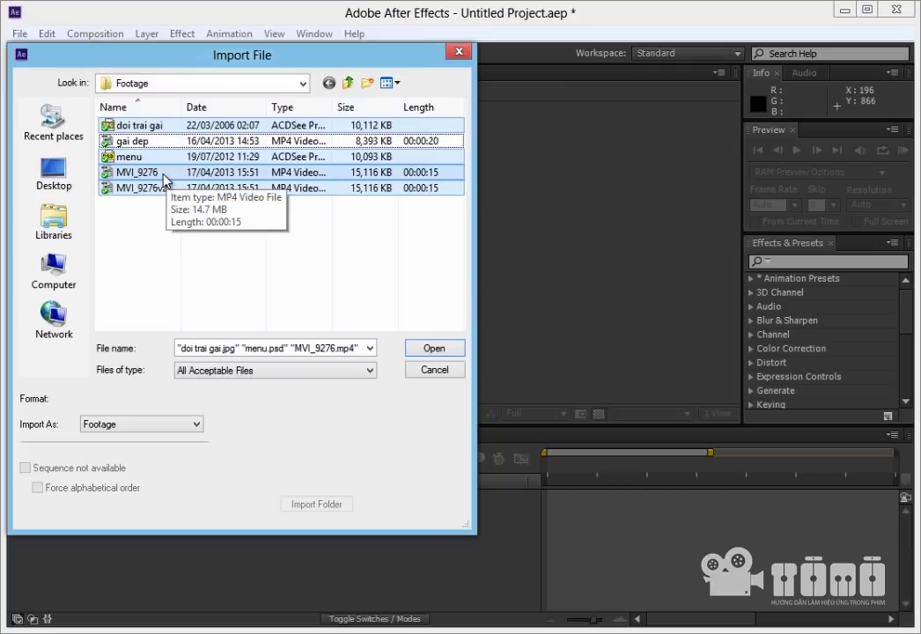
- Select doi trai gai through MVI_9276 and import those four files, then deselect them
{"action": "left_click", "coordinate": [165, 232]}
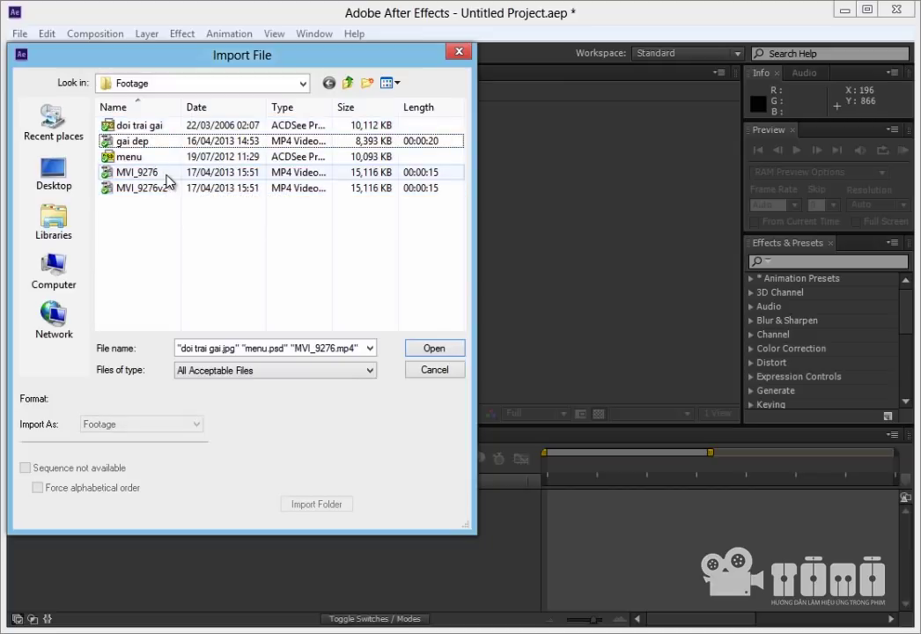
{"action": "left_click", "coordinate": [167, 177]}
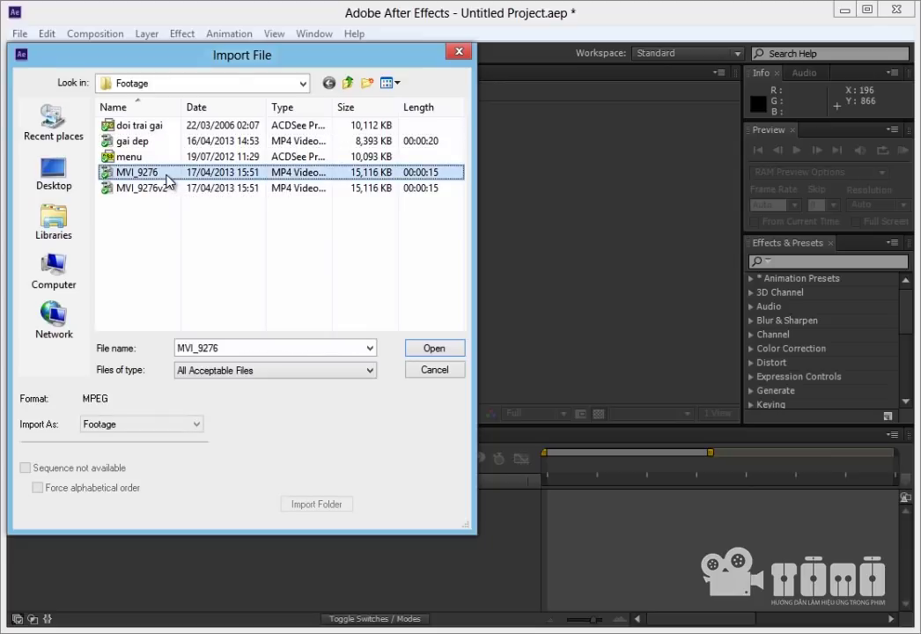
{"action": "left_click", "coordinate": [148, 127]}
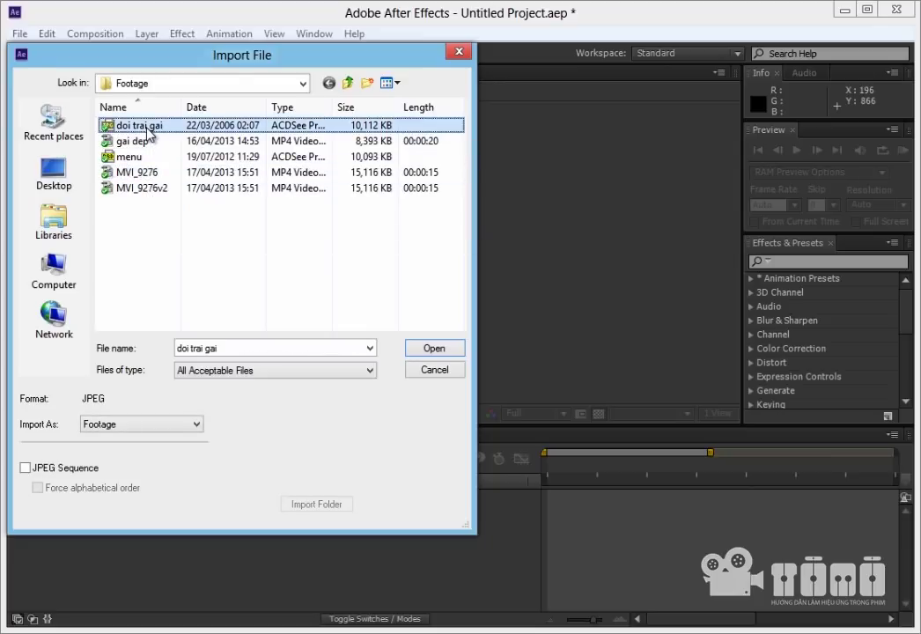
{"action": "left_click", "coordinate": [147, 173], "text": "shift"}
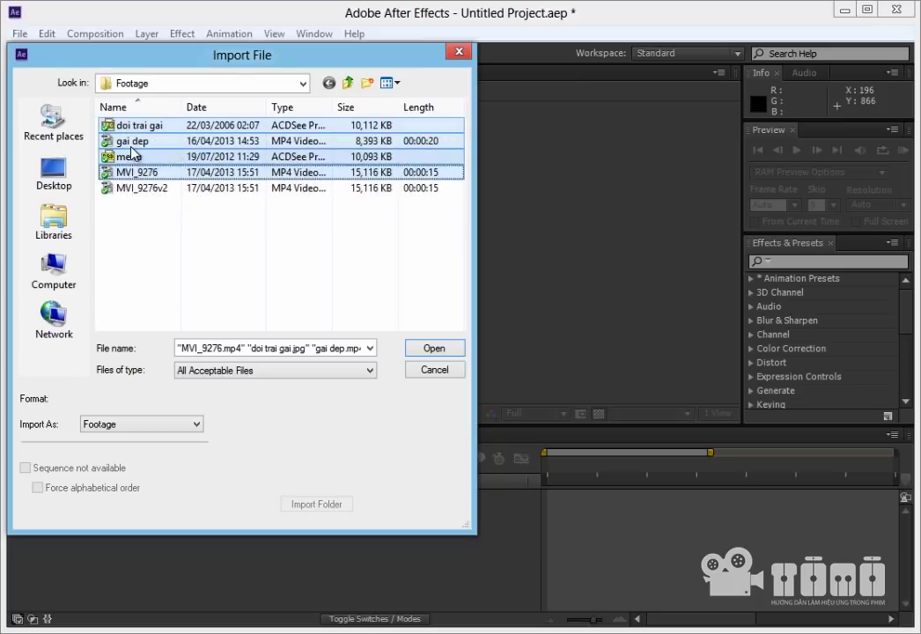
{"action": "left_click", "coordinate": [432, 351]}
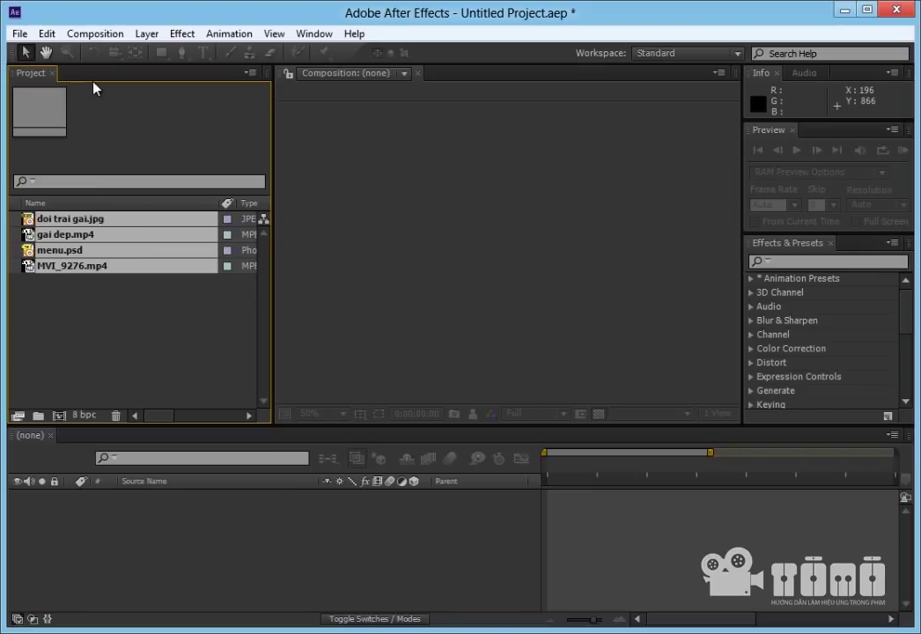
{"action": "left_click", "coordinate": [75, 298]}
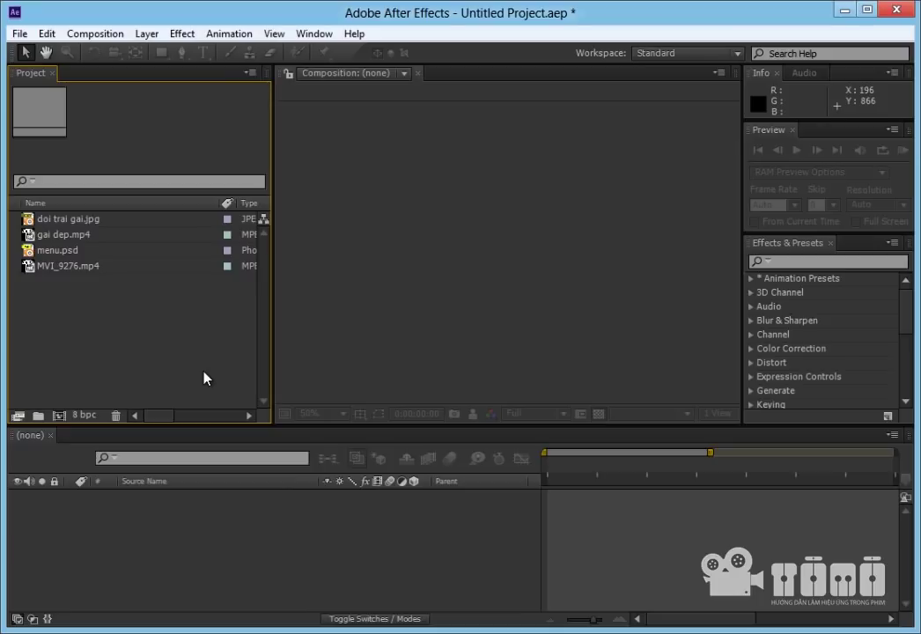
{"action": "left_click", "coordinate": [50, 219]}
{"action": "key", "text": "Down"}
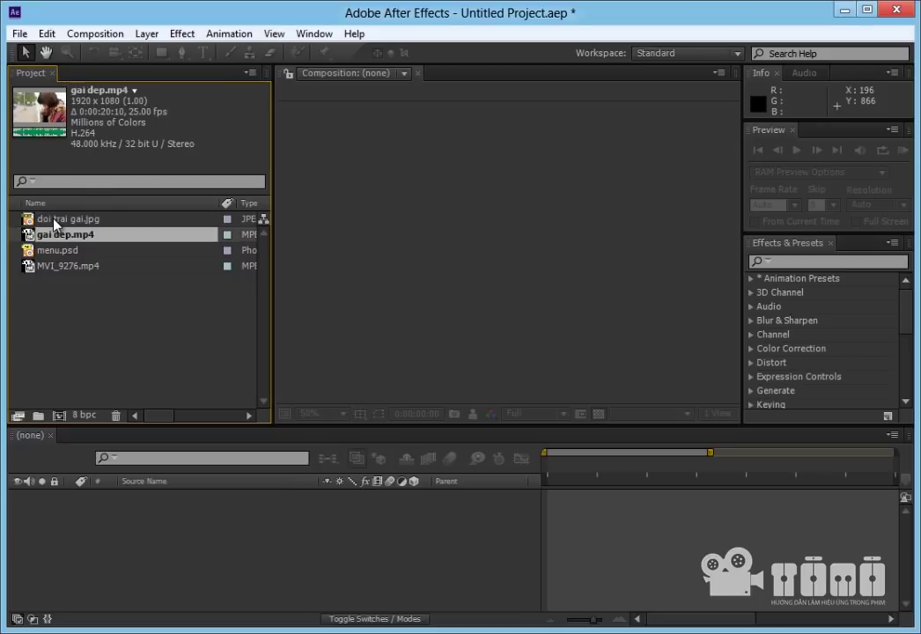
{"action": "left_click", "coordinate": [52, 220]}
{"action": "left_click", "coordinate": [62, 278]}
{"action": "left_click", "coordinate": [65, 220]}
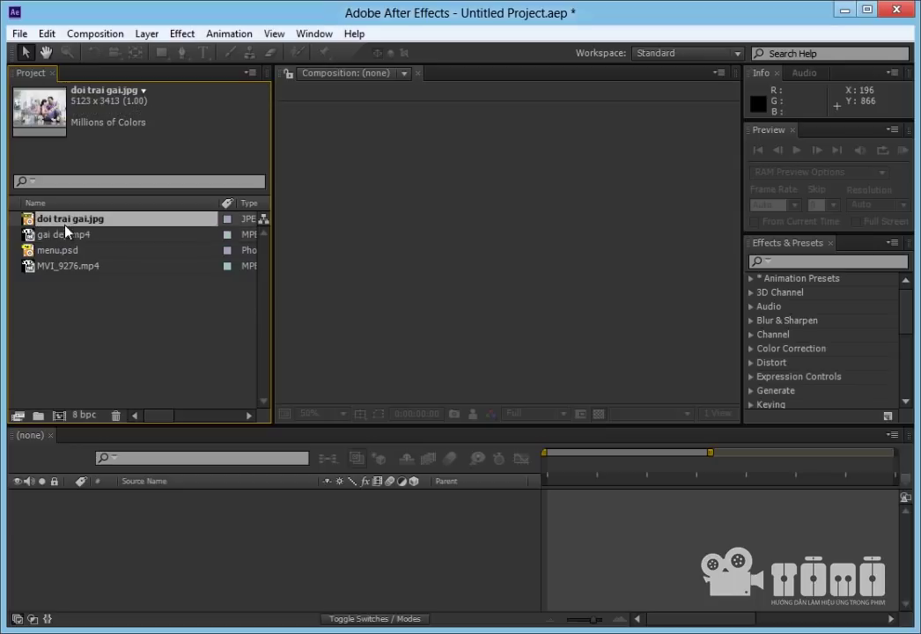
{"action": "left_click", "coordinate": [63, 266]}
{"action": "key", "text": "Up"}
{"action": "key", "text": "Up"}
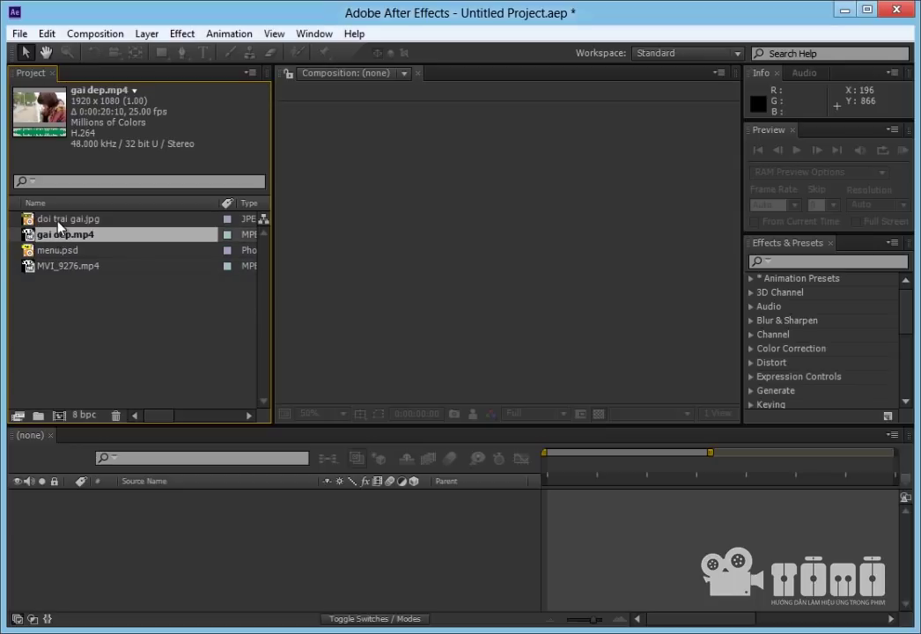
{"action": "key", "text": "Up"}
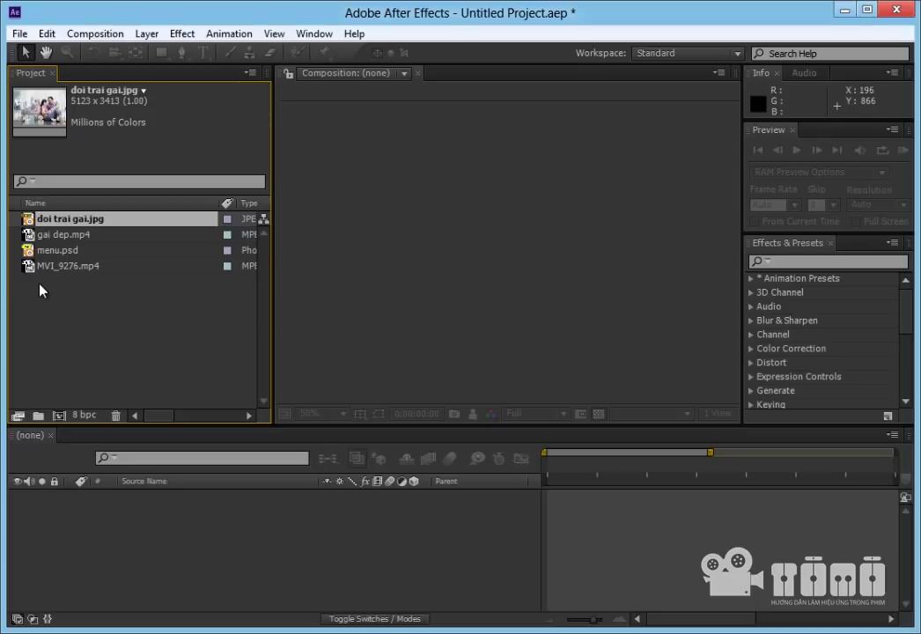
{"action": "left_click", "coordinate": [39, 286]}
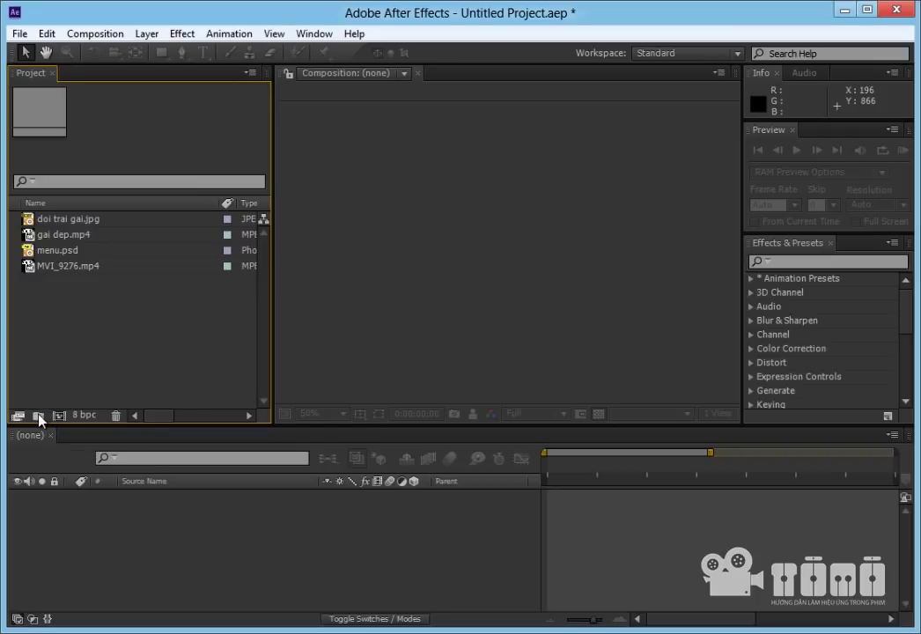
{"action": "left_click", "coordinate": [39, 417]}
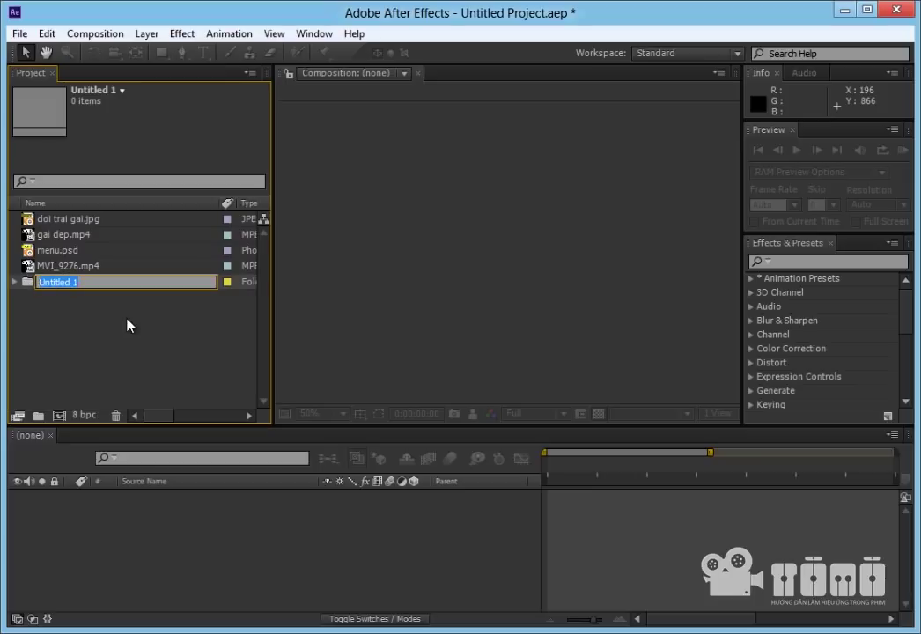
{"action": "type", "text": "Image"}
{"action": "key", "text": "Return"}
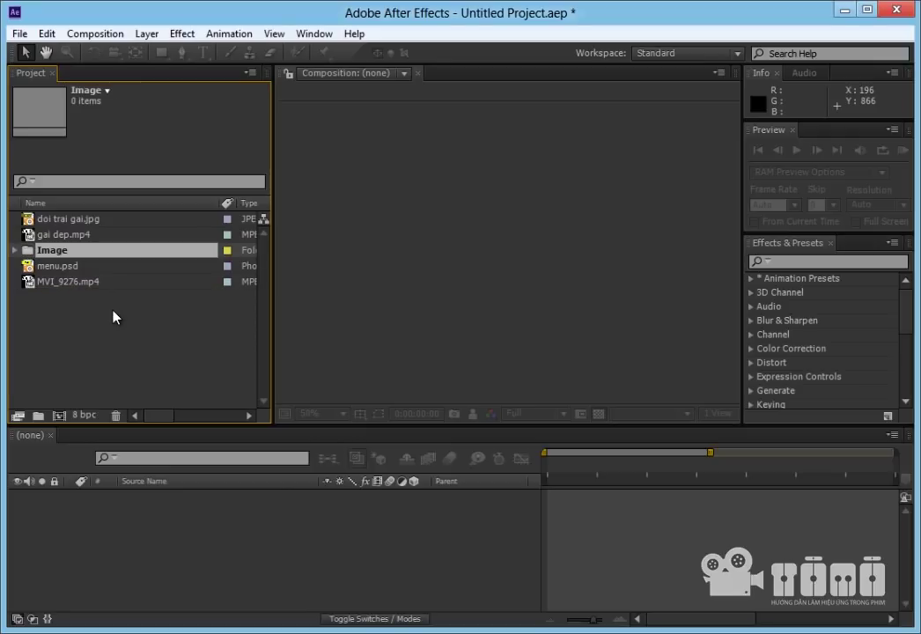
{"action": "left_click", "coordinate": [41, 219]}
{"action": "mouse_move", "coordinate": [39, 221]}
{"action": "left_mouse_down"}
{"action": "mouse_move", "coordinate": [50, 251]}
{"action": "mouse_move", "coordinate": [44, 236]}
{"action": "left_mouse_up"}
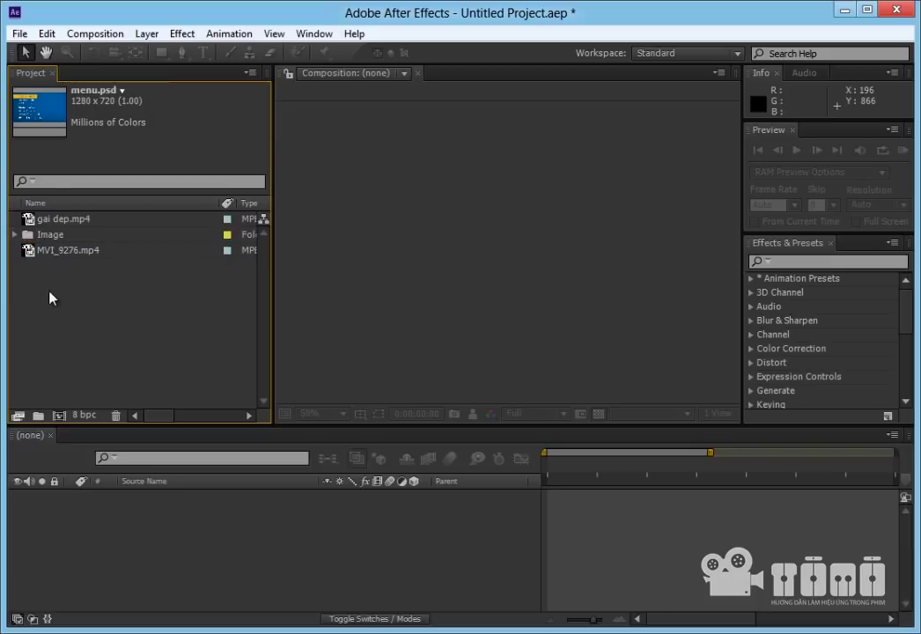
{"action": "left_click", "coordinate": [41, 415]}
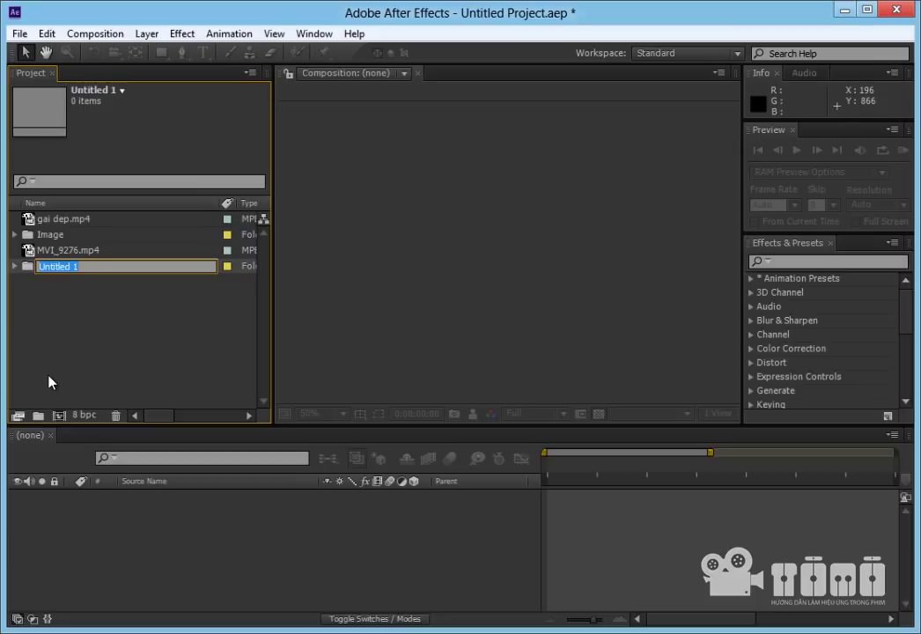
{"action": "type", "text": "Mov"}
{"action": "type", "text": "ie"}
{"action": "key", "text": "Return"}
{"action": "mouse_move", "coordinate": [36, 220]}
{"action": "left_mouse_down"}
{"action": "mouse_move", "coordinate": [62, 251]}
{"action": "mouse_move", "coordinate": [51, 239]}
{"action": "left_mouse_up"}
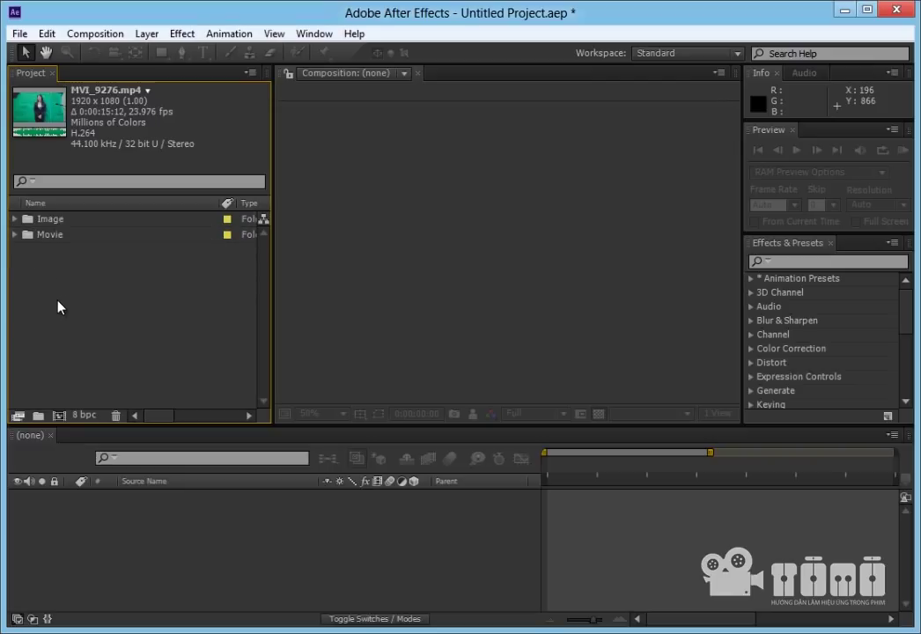
{"action": "left_click", "coordinate": [14, 235]}
{"action": "left_click", "coordinate": [15, 219]}
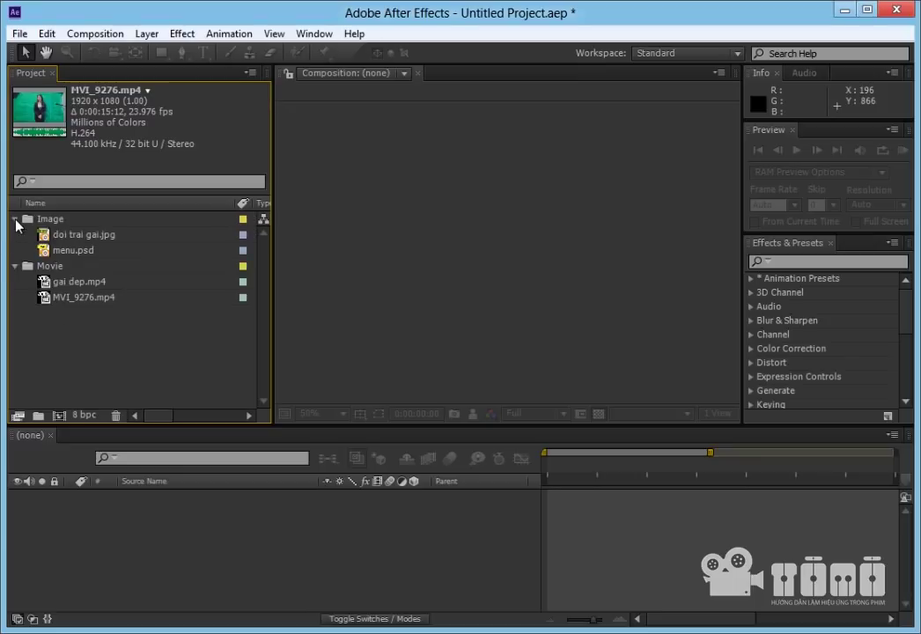
{"action": "left_click", "coordinate": [14, 219]}
{"action": "left_click", "coordinate": [14, 234]}
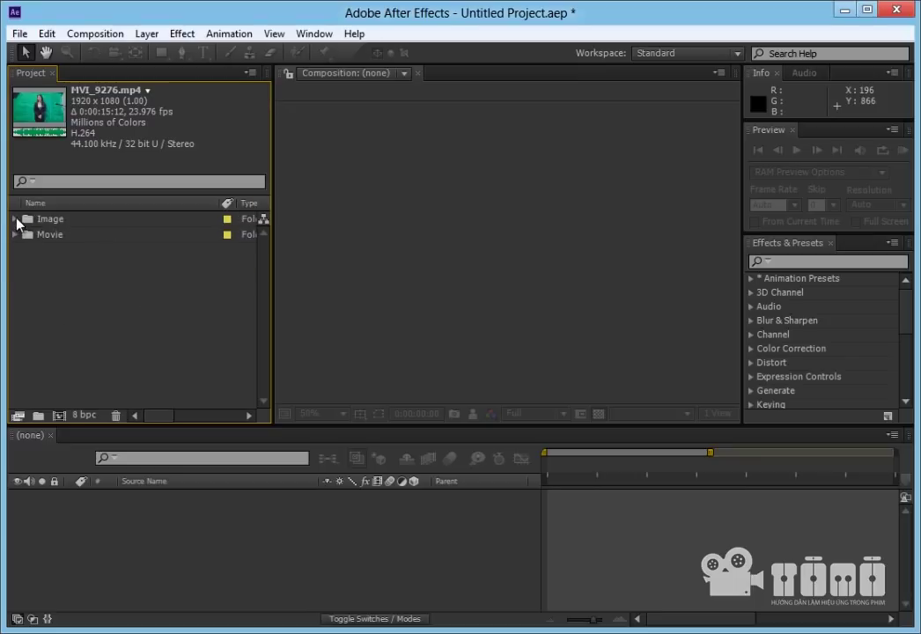
{"action": "left_click", "coordinate": [14, 219]}
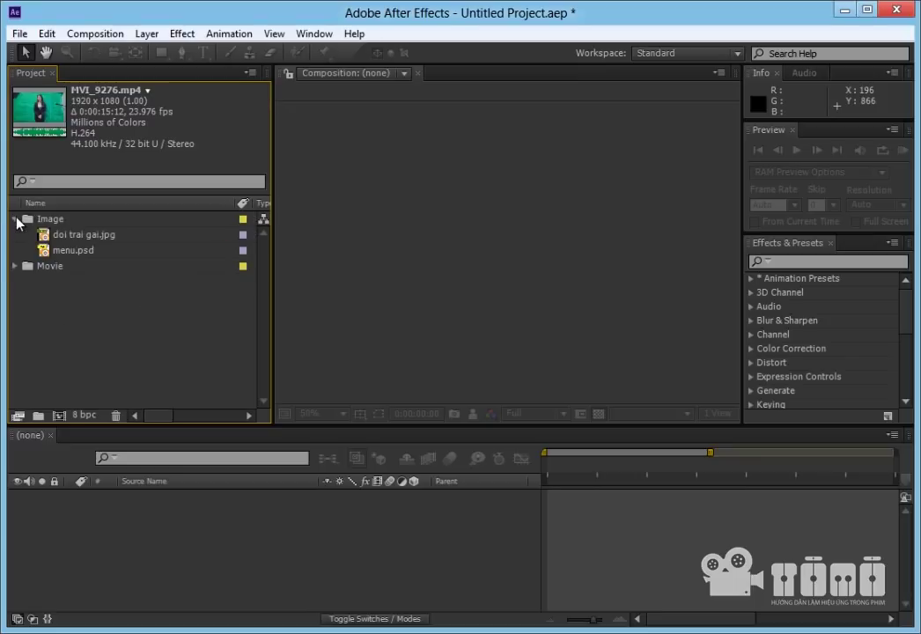
{"action": "left_click", "coordinate": [14, 266]}
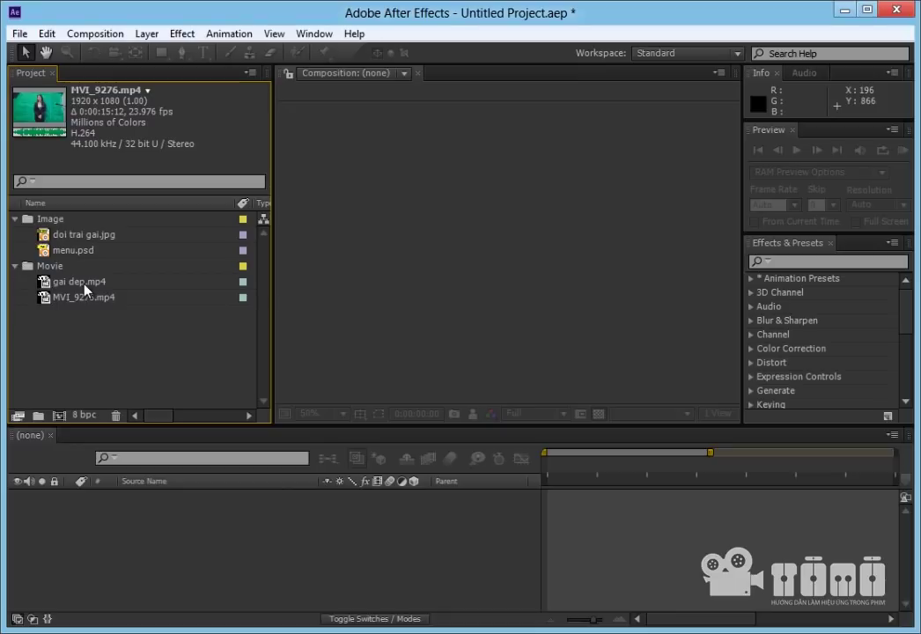
{"action": "left_click", "coordinate": [83, 283]}
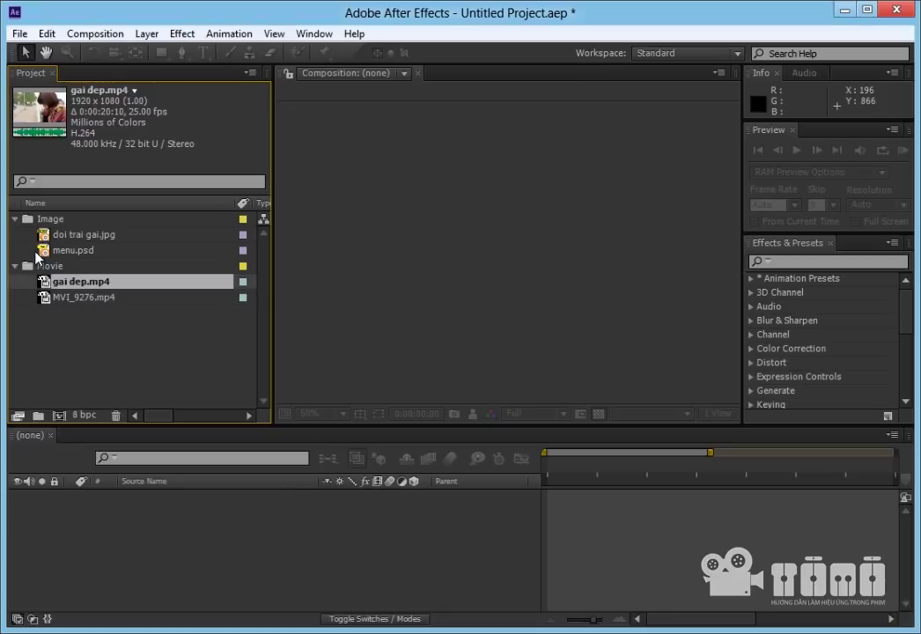
{"action": "right_click", "coordinate": [70, 287]}
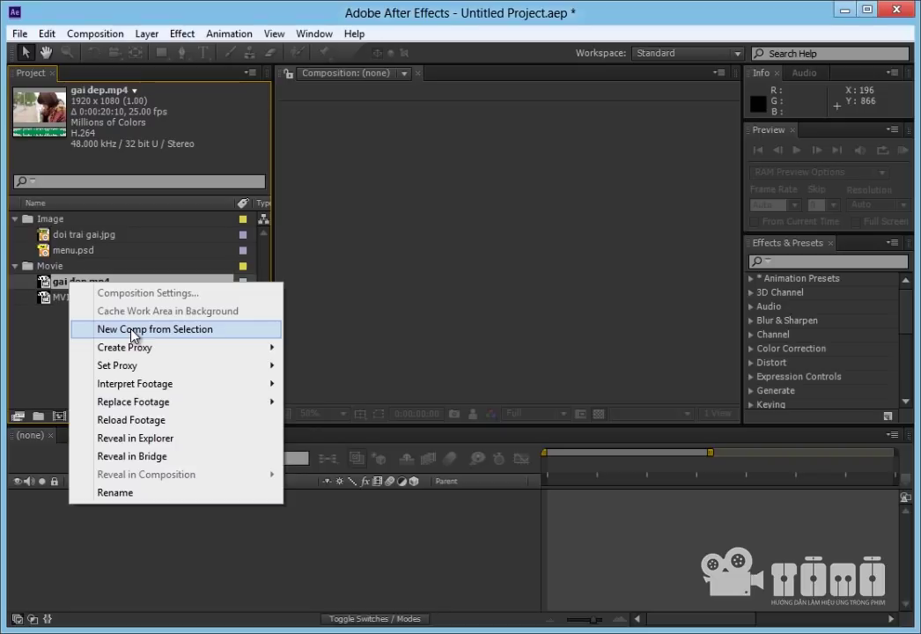
- Open Interpret Footage > Main for the gai dep.mp4 clip
{"action": "mouse_move", "coordinate": [140, 385]}
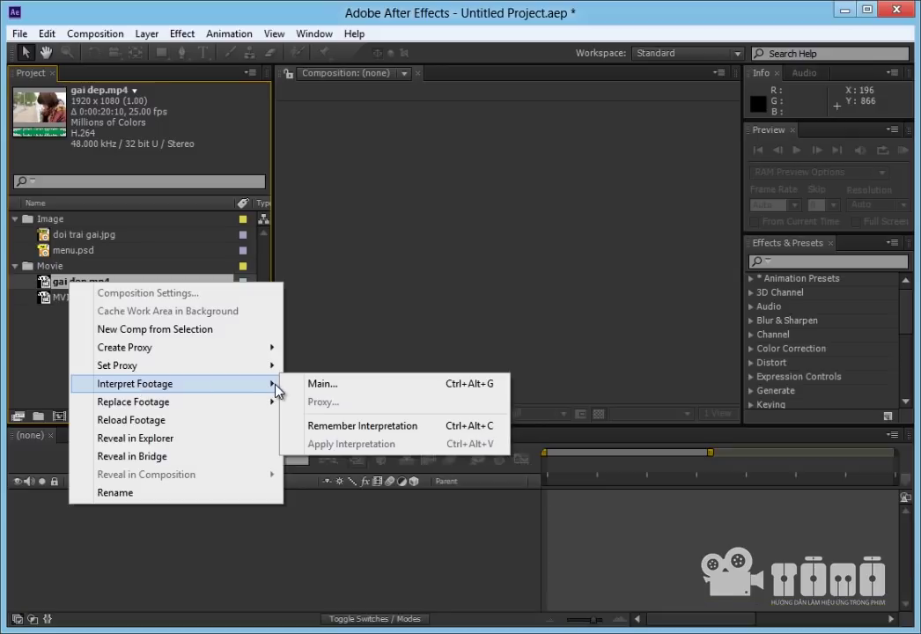
{"action": "left_click", "coordinate": [311, 386]}
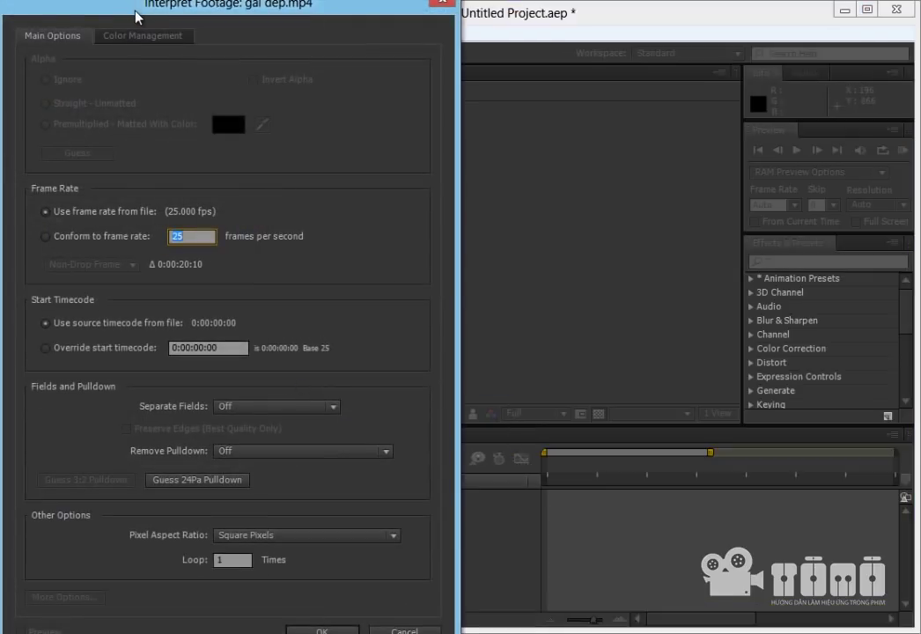
- Conform gai dep.mp4 to 24, then 30 fps, before reverting to the file's frame rate
{"action": "left_click_drag", "start_coordinate": [268, 10], "coordinate": [506, 26]}
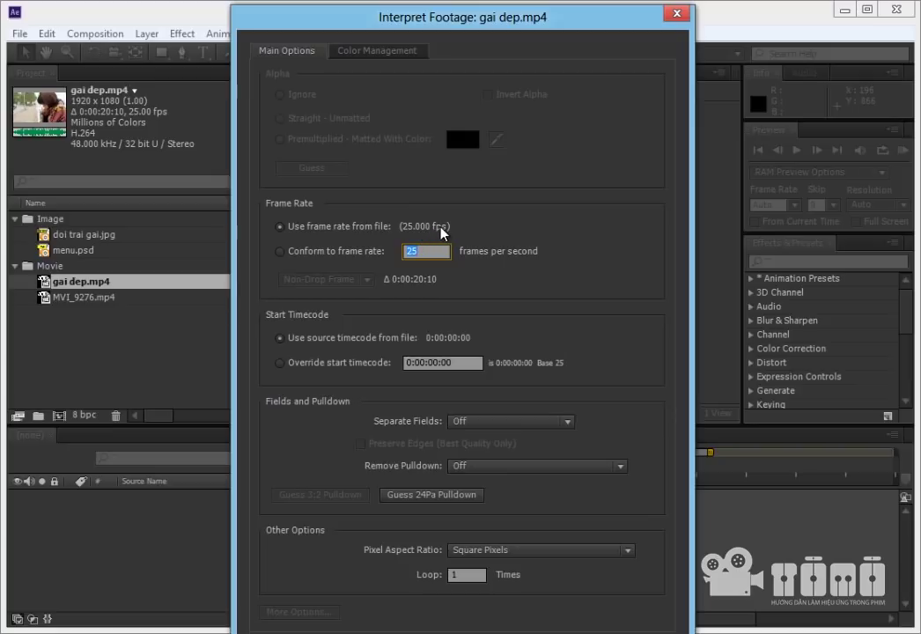
{"action": "left_click", "coordinate": [275, 251]}
{"action": "double_click", "coordinate": [407, 251]}
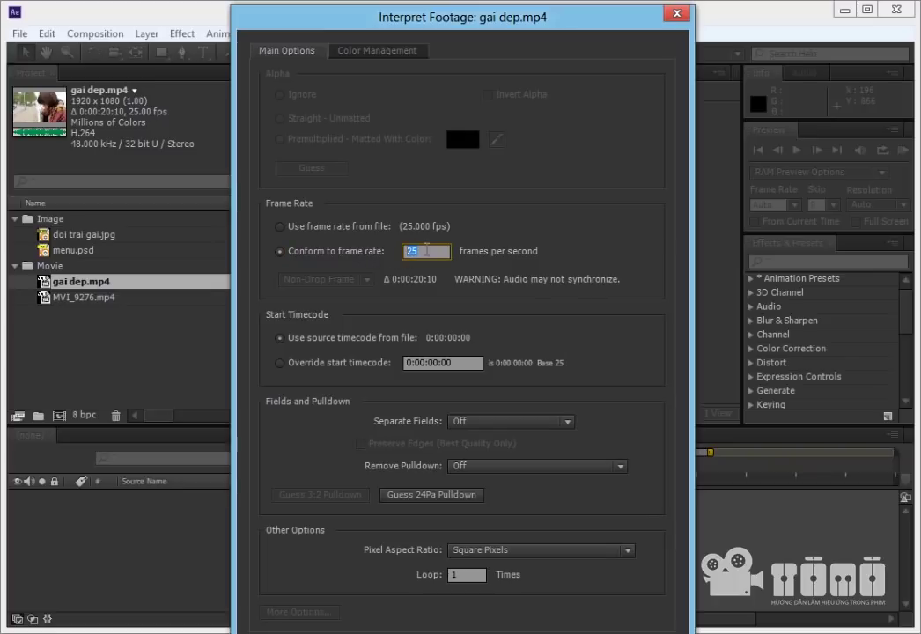
{"action": "type", "text": "24"}
{"action": "double_click", "coordinate": [427, 251]}
{"action": "type", "text": "30"}
{"action": "left_click", "coordinate": [279, 226]}
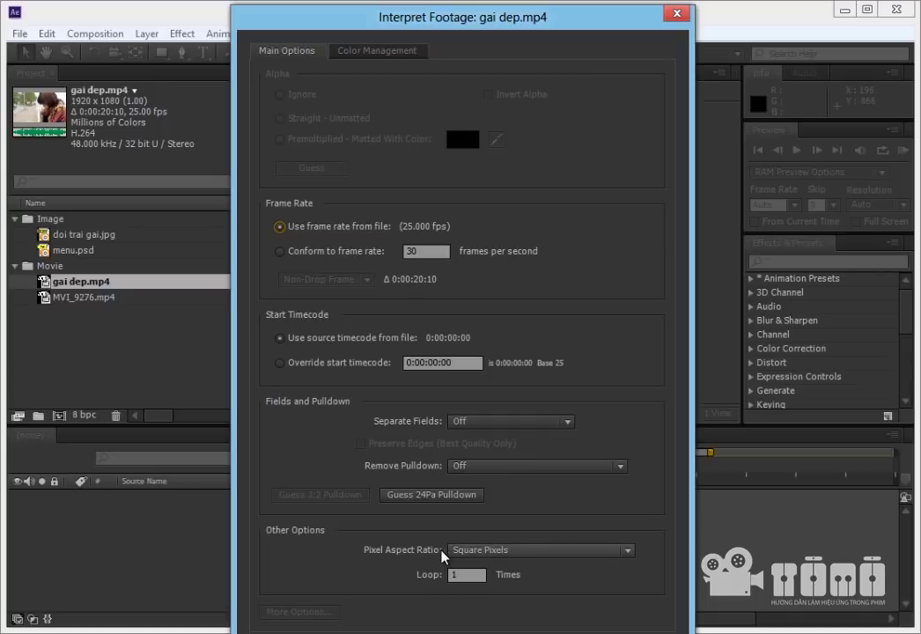
- Keep Square Pixels aspect ratio and a loop count of 1, then close Interpret Footage
{"action": "left_click", "coordinate": [486, 553]}
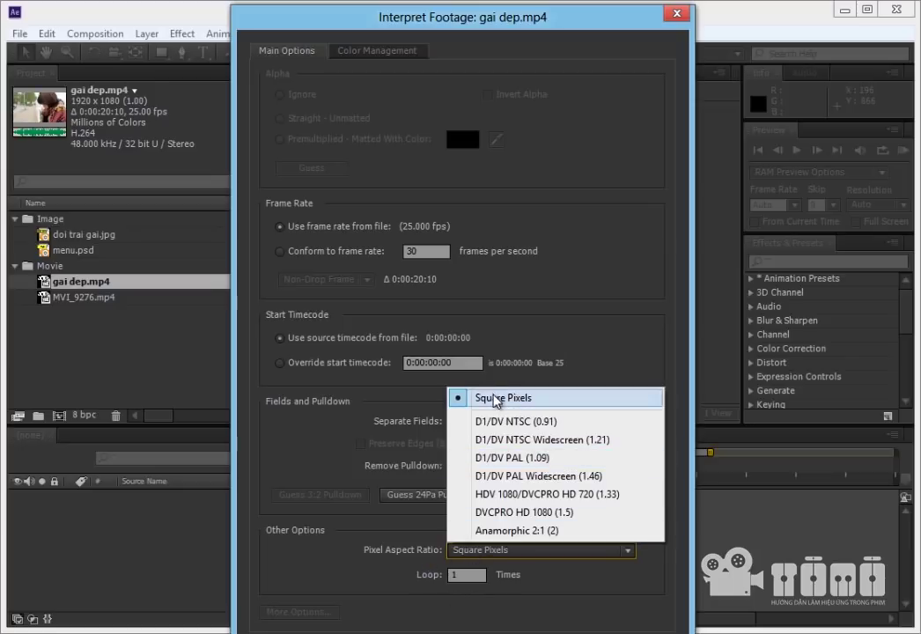
{"action": "left_click", "coordinate": [515, 550]}
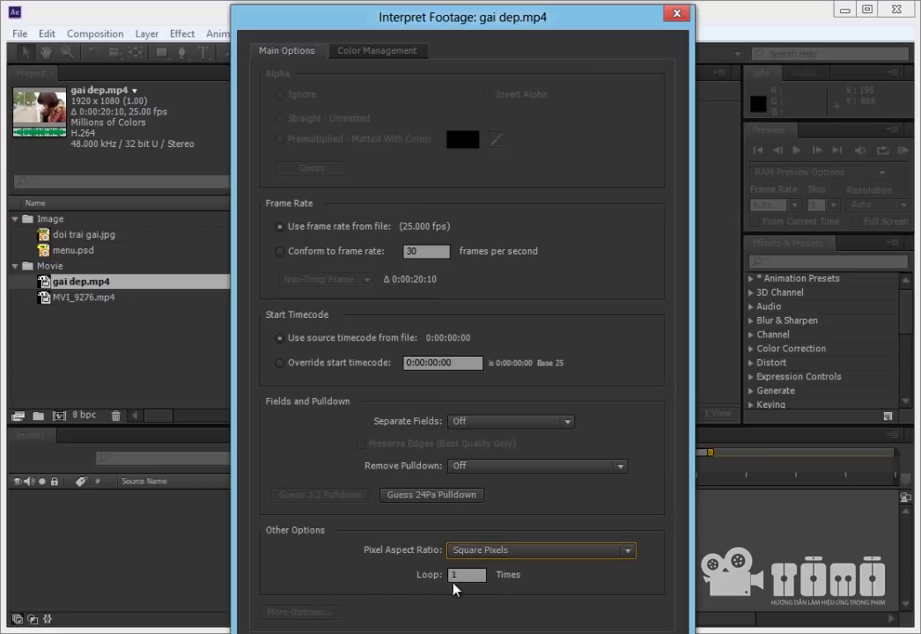
{"action": "key", "text": "Tab"}
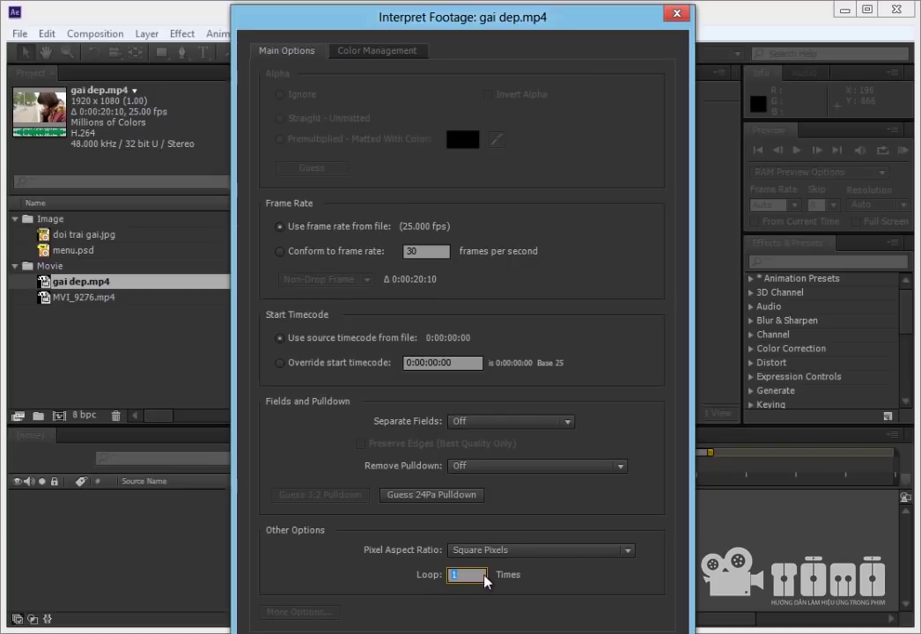
{"action": "left_click", "coordinate": [458, 574]}
{"action": "left_click_drag", "start_coordinate": [463, 576], "coordinate": [451, 578]}
{"action": "key", "text": "Return"}
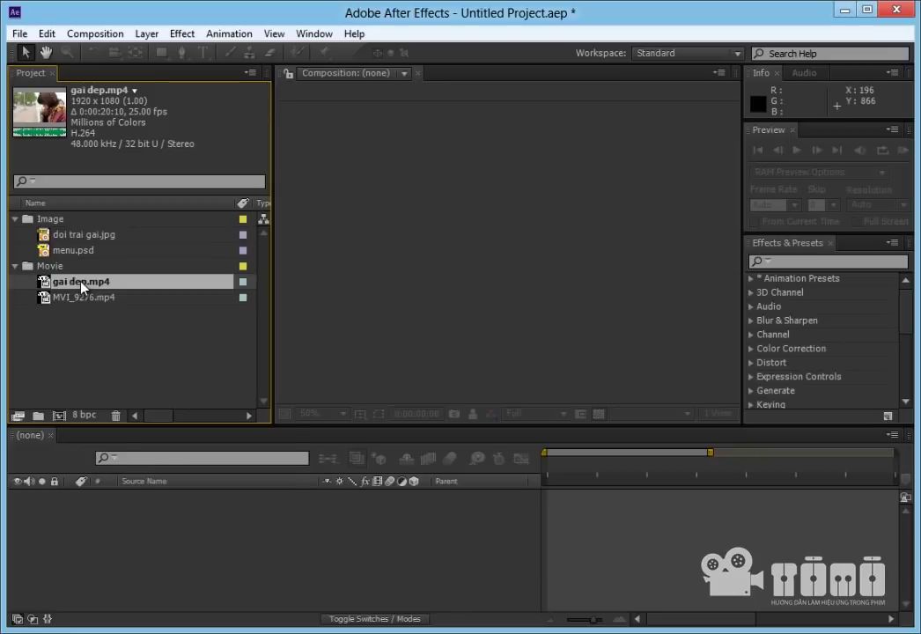
- Choose Replace Footage > File for gai dep.mp4 and browse the Footage folder files
{"action": "right_click", "coordinate": [81, 283]}
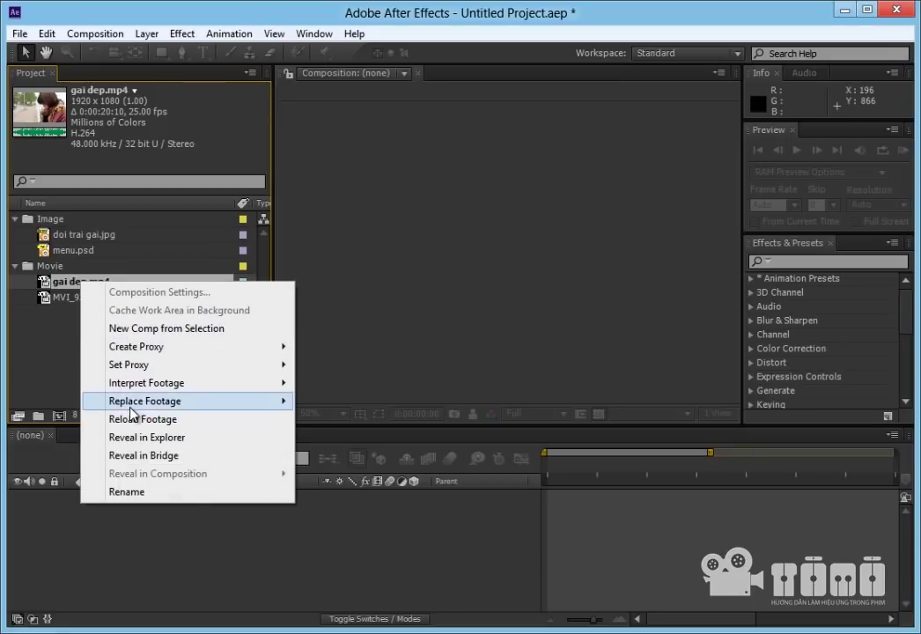
{"action": "mouse_move", "coordinate": [132, 405]}
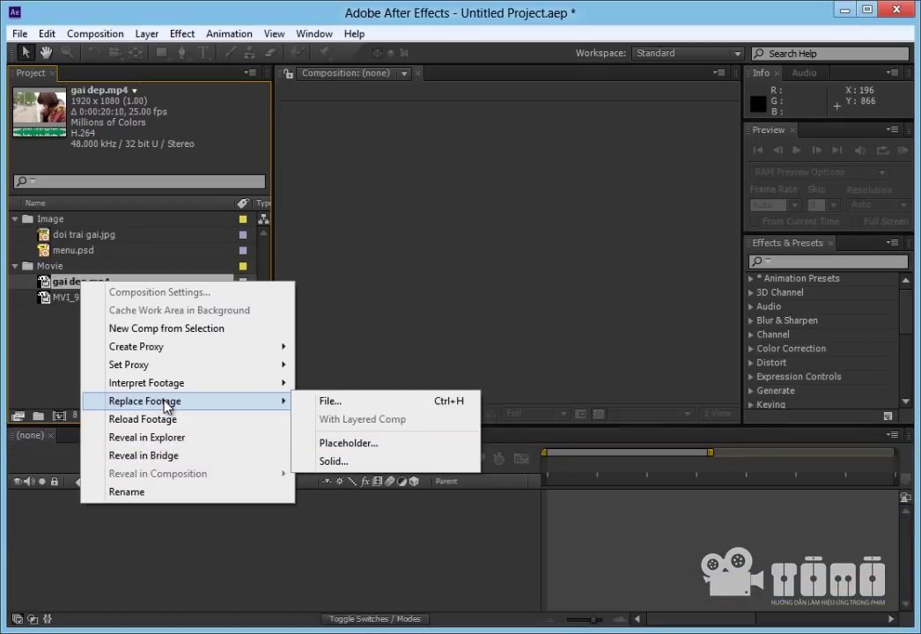
{"action": "left_click", "coordinate": [331, 403]}
{"action": "left_click", "coordinate": [146, 126]}
{"action": "left_click", "coordinate": [144, 142]}
{"action": "left_click", "coordinate": [146, 157]}
{"action": "left_click", "coordinate": [144, 142]}
{"action": "left_click", "coordinate": [146, 128]}
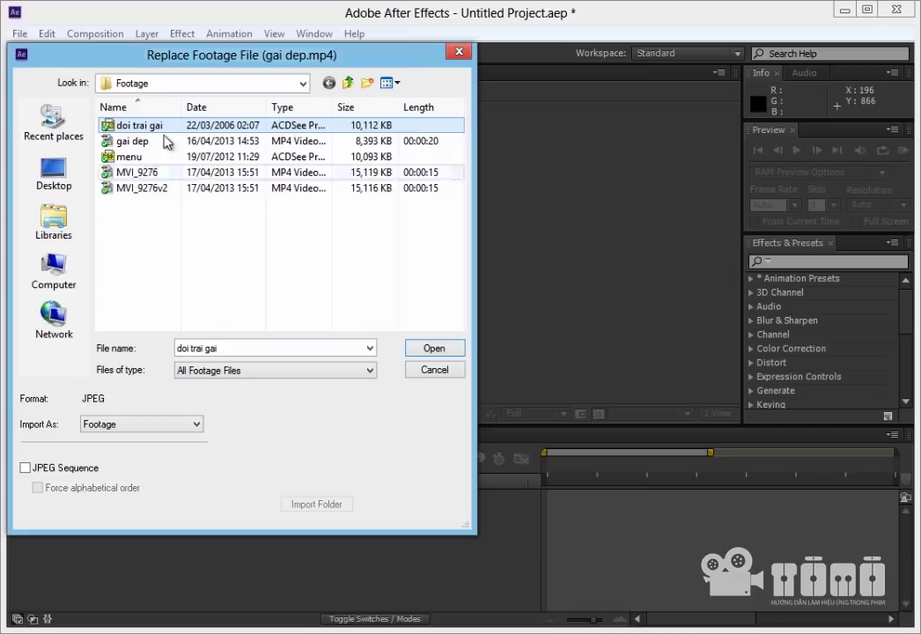
- Pick MVI_9276v2 as the replacement clip, confirm it, and select MVI_9276.mp4
{"action": "left_click_drag", "start_coordinate": [198, 55], "coordinate": [386, 68]}
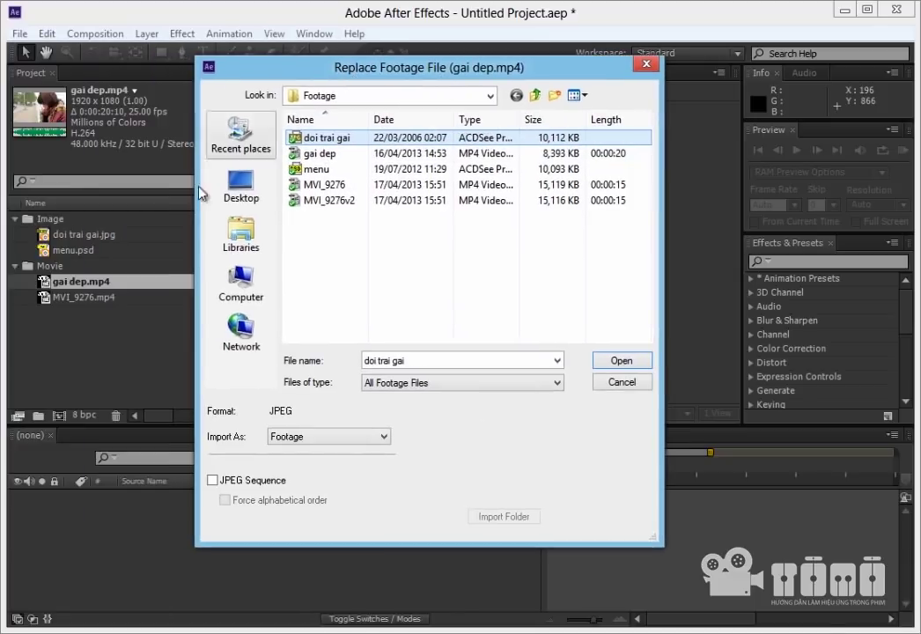
{"action": "left_click", "coordinate": [319, 202]}
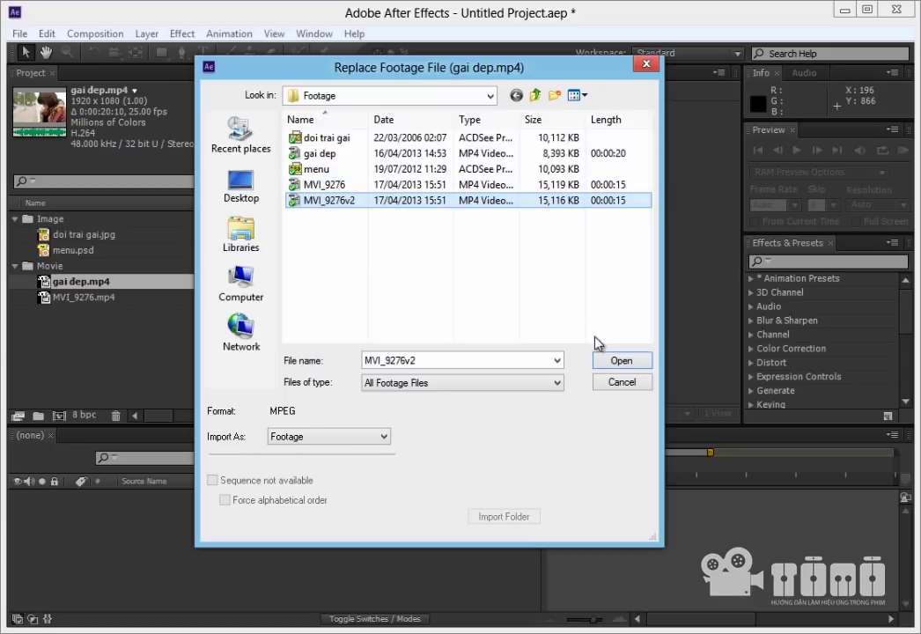
{"action": "left_click", "coordinate": [627, 365]}
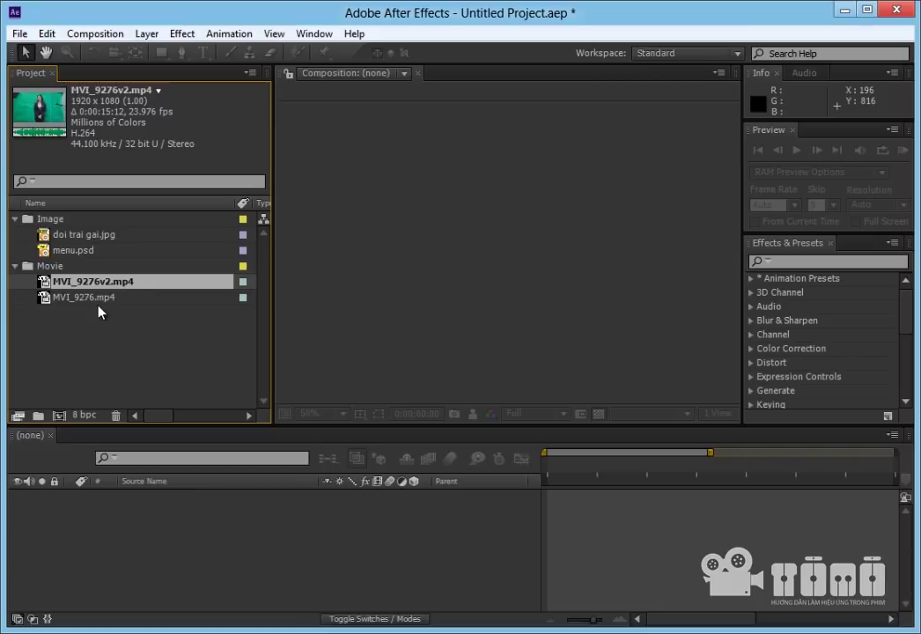
{"action": "left_click", "coordinate": [88, 298]}
{"action": "right_click", "coordinate": [88, 299]}
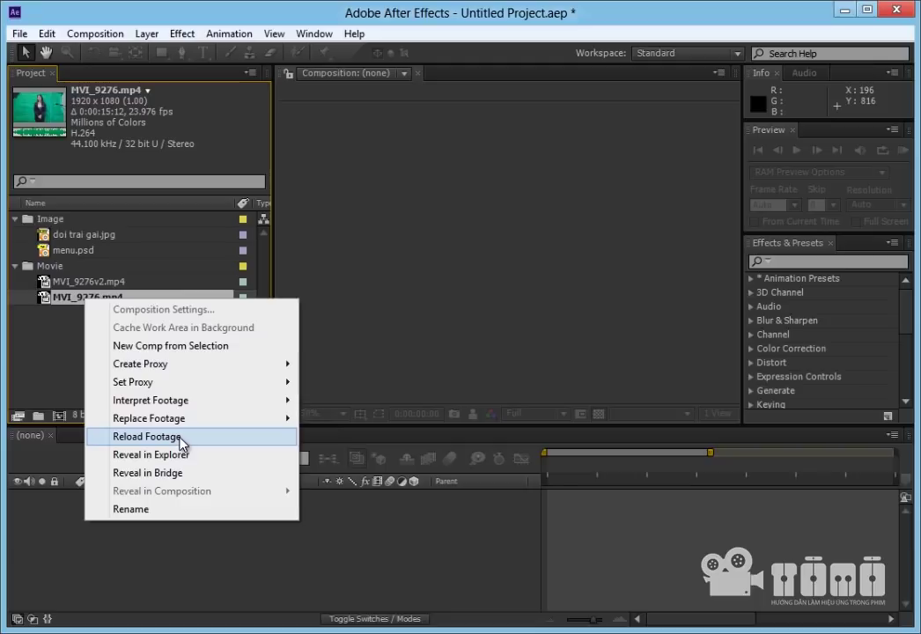
{"action": "left_click", "coordinate": [63, 251]}
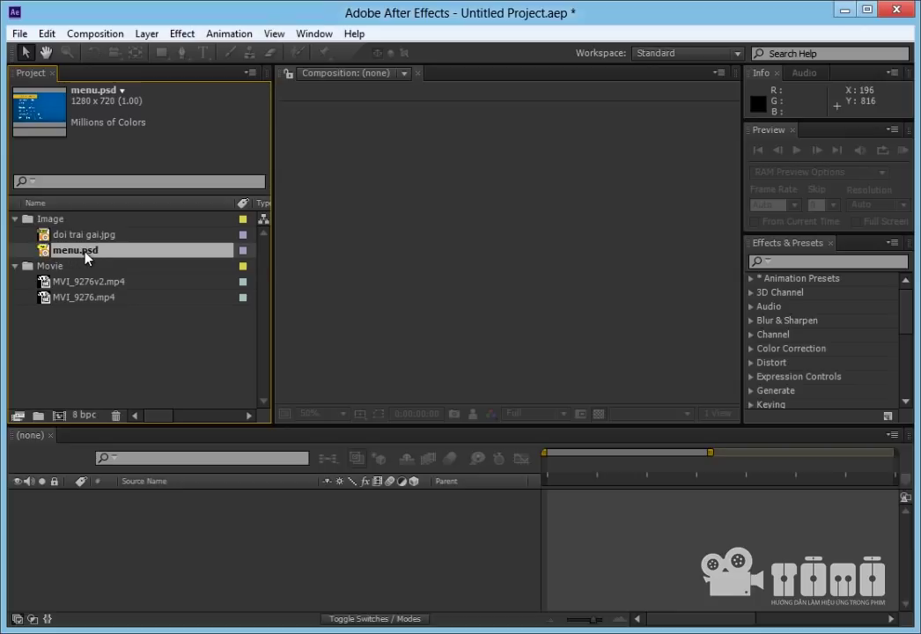
{"action": "double_click", "coordinate": [87, 254]}
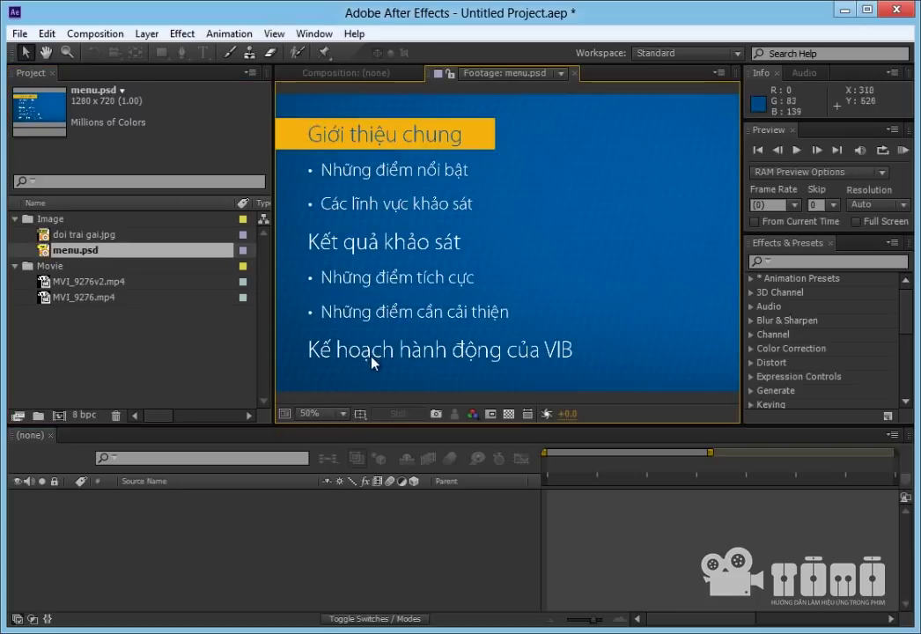
{"action": "right_click", "coordinate": [76, 258]}
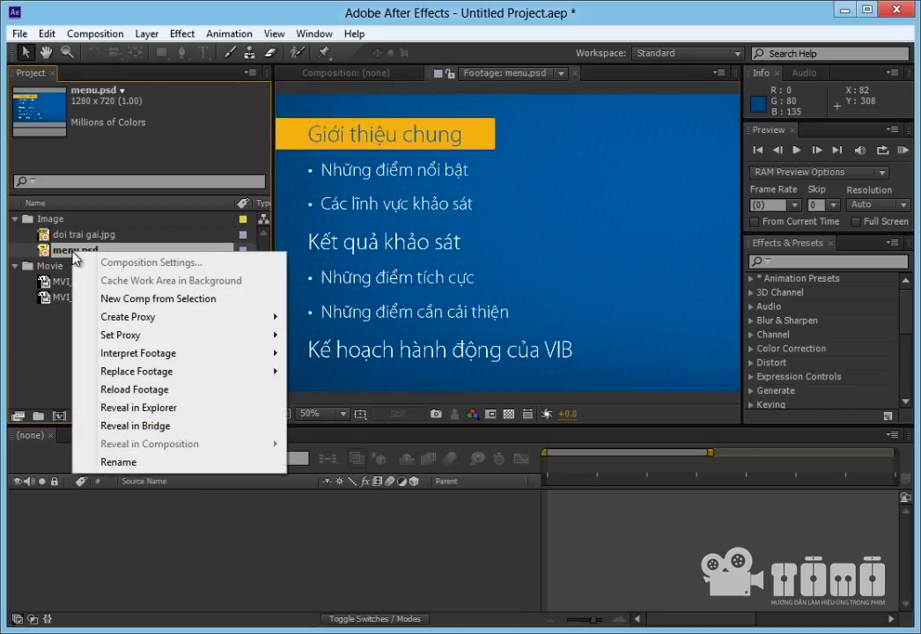
{"action": "left_click", "coordinate": [139, 391]}
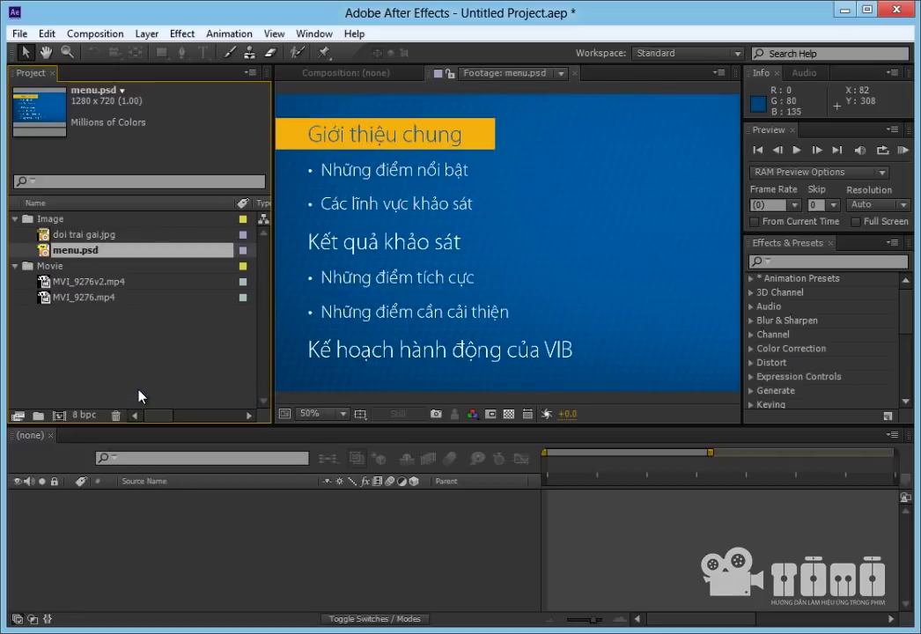
{"action": "right_click", "coordinate": [71, 298]}
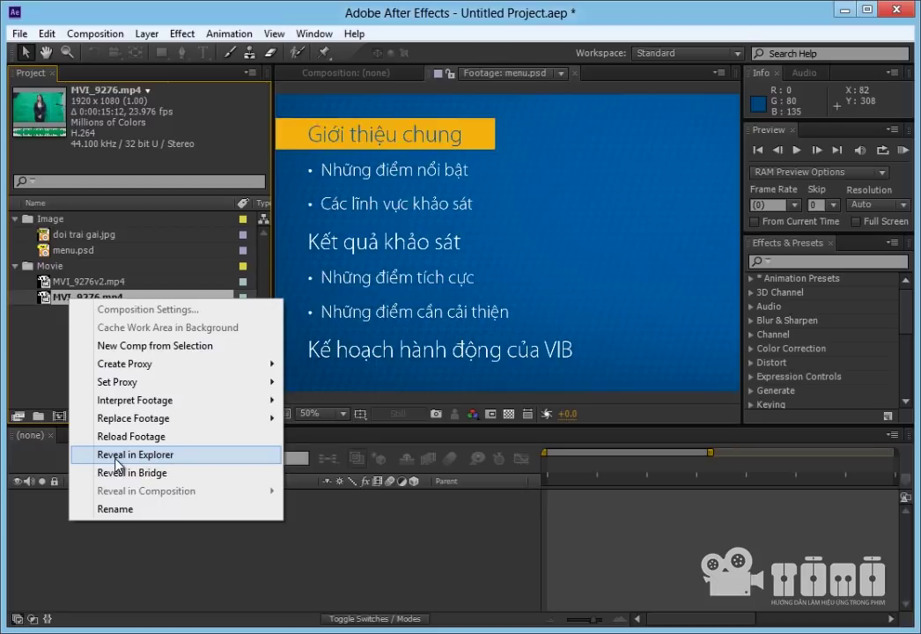
{"action": "left_click", "coordinate": [76, 295]}
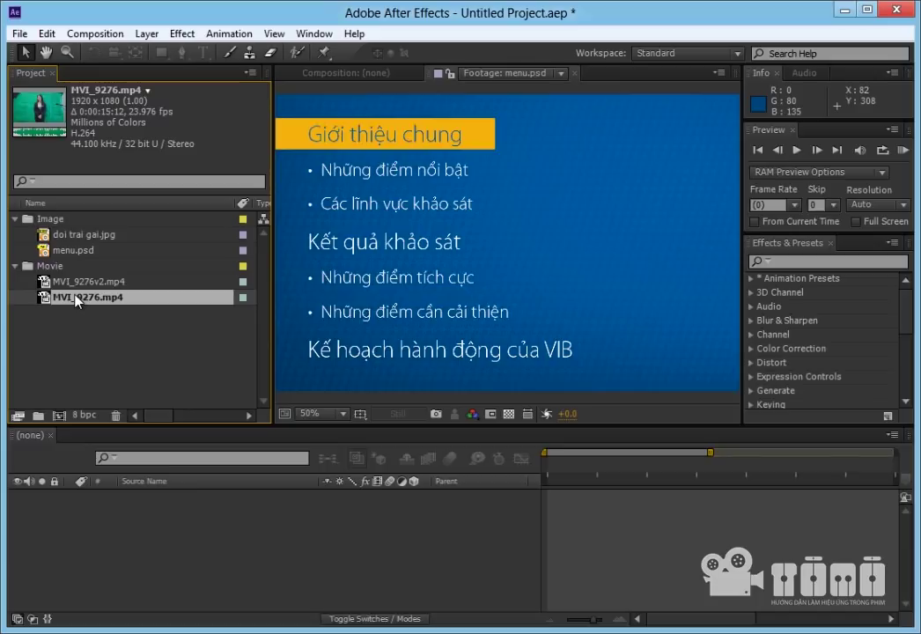
{"action": "right_click", "coordinate": [76, 300]}
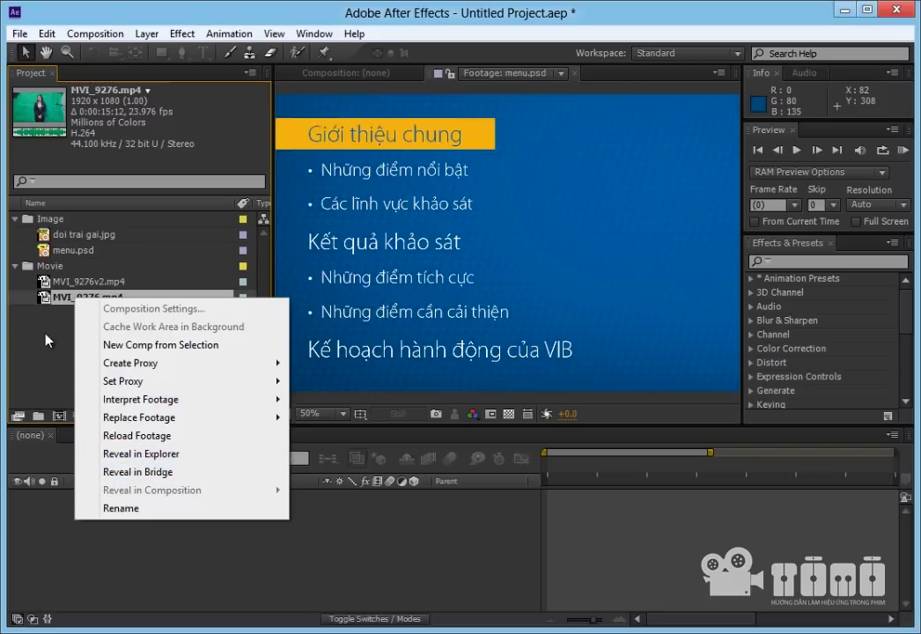
{"action": "left_click", "coordinate": [46, 340]}
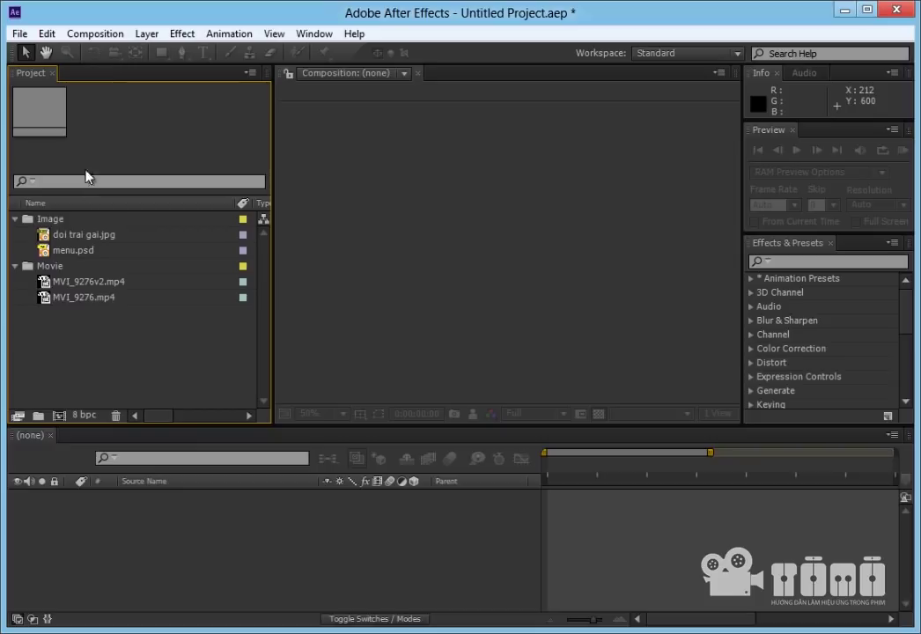
- Start a new composition named video on the HDTV 1080 24 preset
{"action": "left_click", "coordinate": [87, 35]}
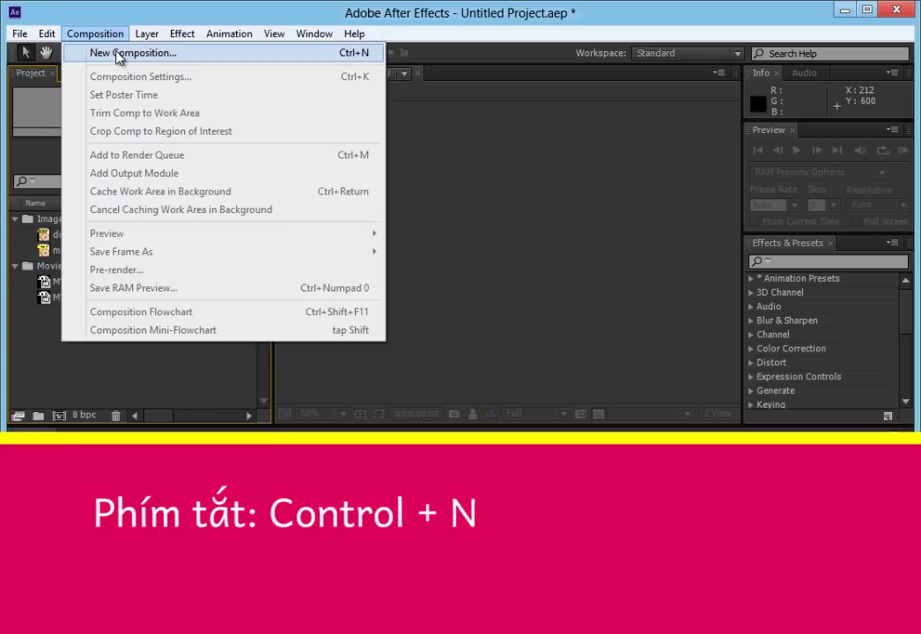
{"action": "left_click", "coordinate": [117, 55]}
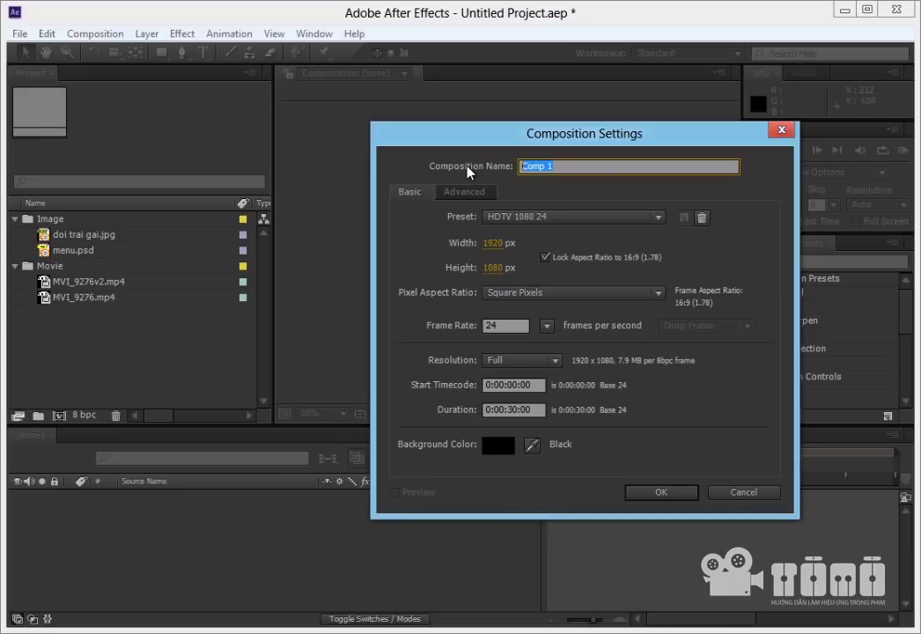
{"action": "type", "text": "video"}
{"action": "left_click", "coordinate": [507, 217]}
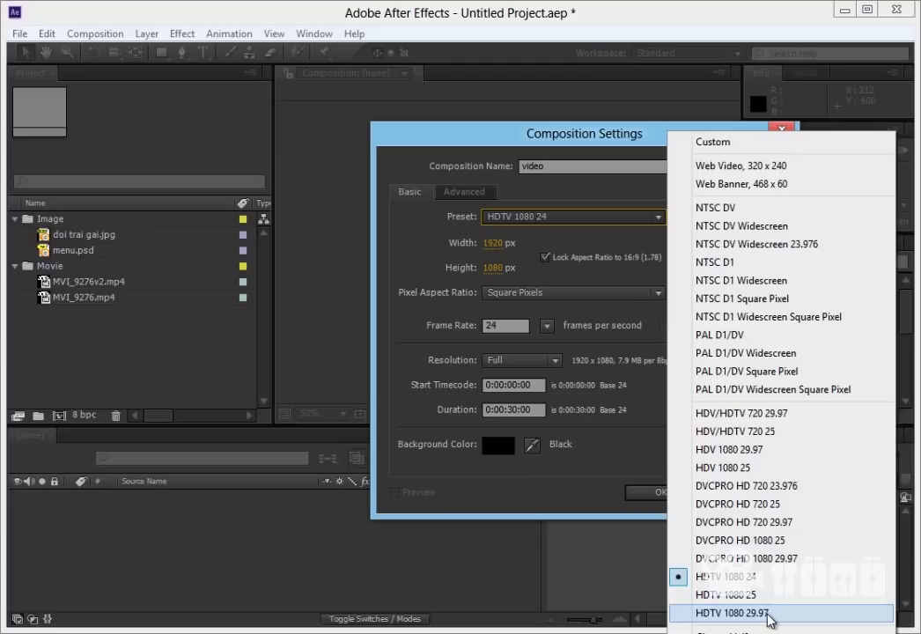
{"action": "left_click", "coordinate": [704, 335]}
{"action": "left_click", "coordinate": [573, 216]}
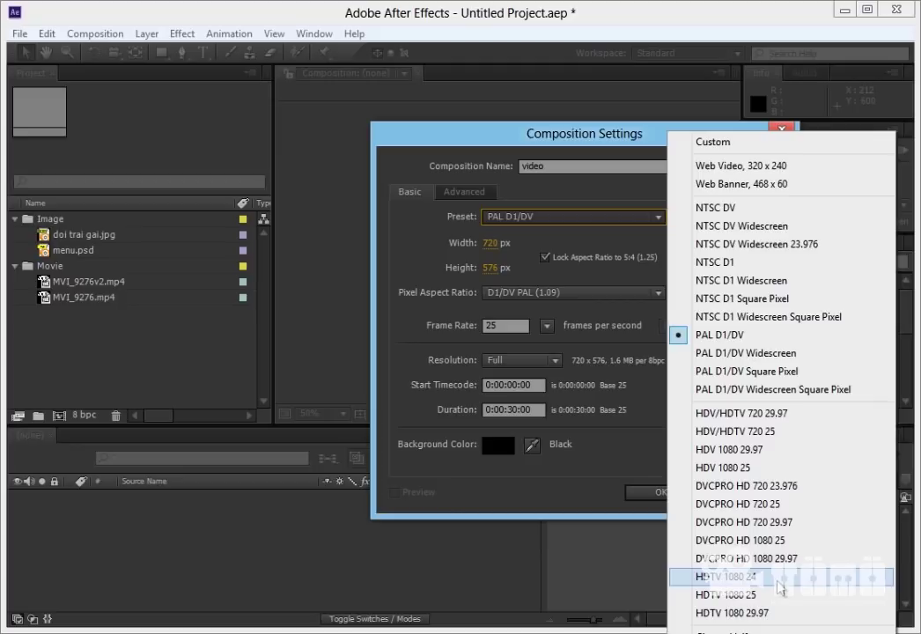
{"action": "left_click", "coordinate": [779, 577]}
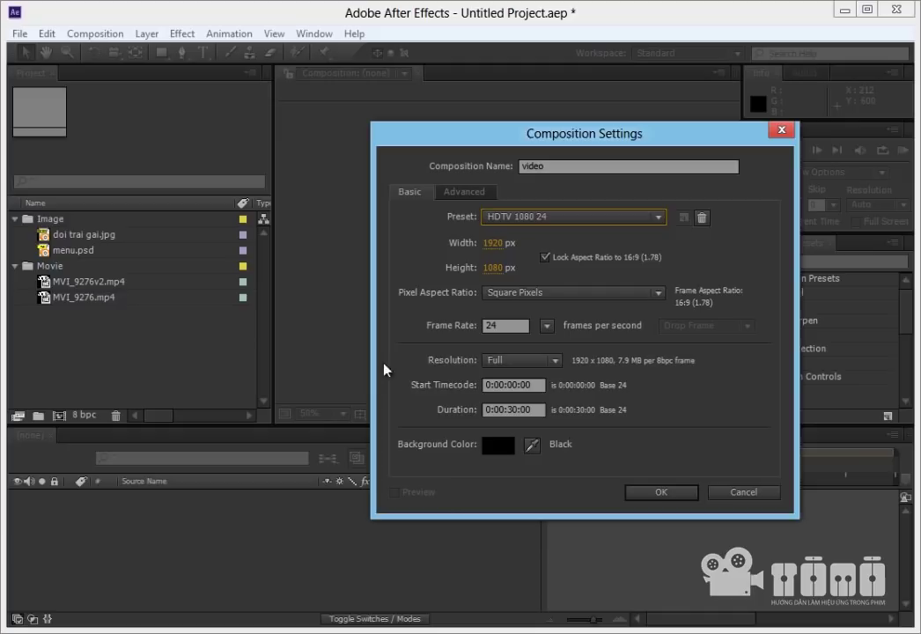
- Set the frame rate to 25 and duration to 0:00:15:00, and create the composition
{"action": "left_click", "coordinate": [509, 326]}
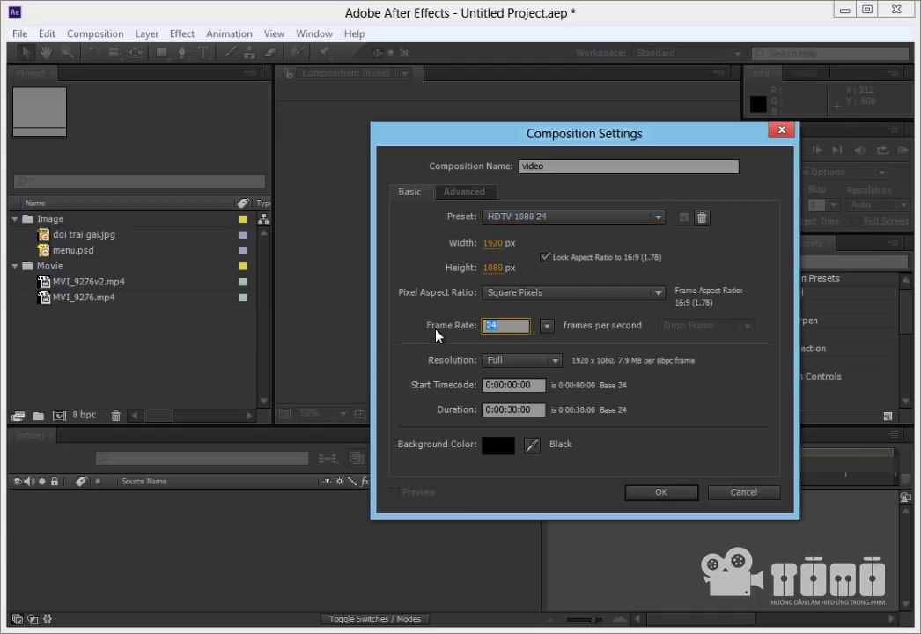
{"action": "type", "text": "25"}
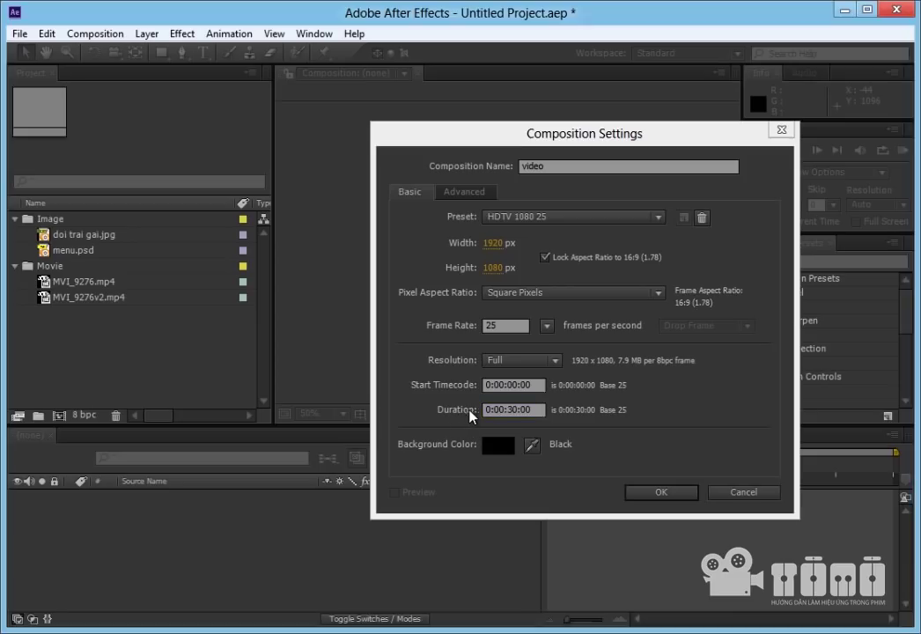
{"action": "left_click", "coordinate": [509, 408]}
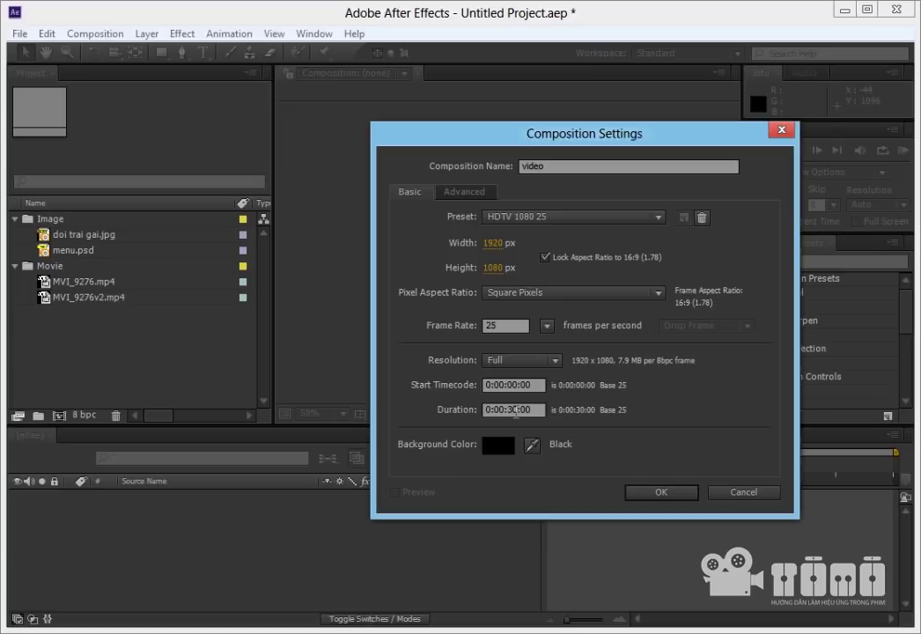
{"action": "left_click", "coordinate": [515, 406]}
{"action": "key", "text": "BackSpace"}
{"action": "key", "text": "BackSpace"}
{"action": "type", "text": "15"}
{"action": "left_click", "coordinate": [677, 496]}
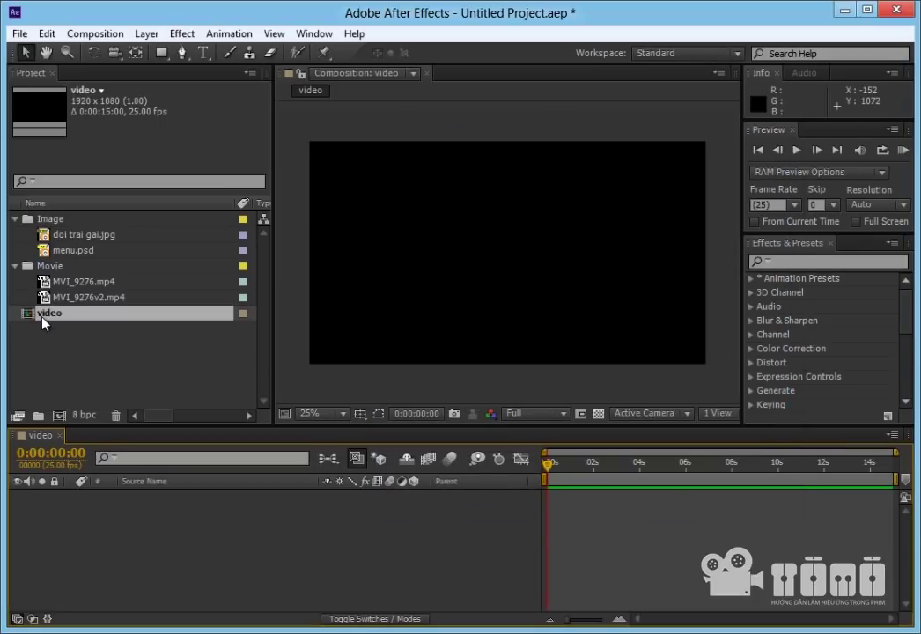
- Drag MVI_9276.mp4 into the video timeline as layer 1, scrub it, and return to the start
{"action": "left_click", "coordinate": [20, 437]}
{"action": "left_click", "coordinate": [56, 284]}
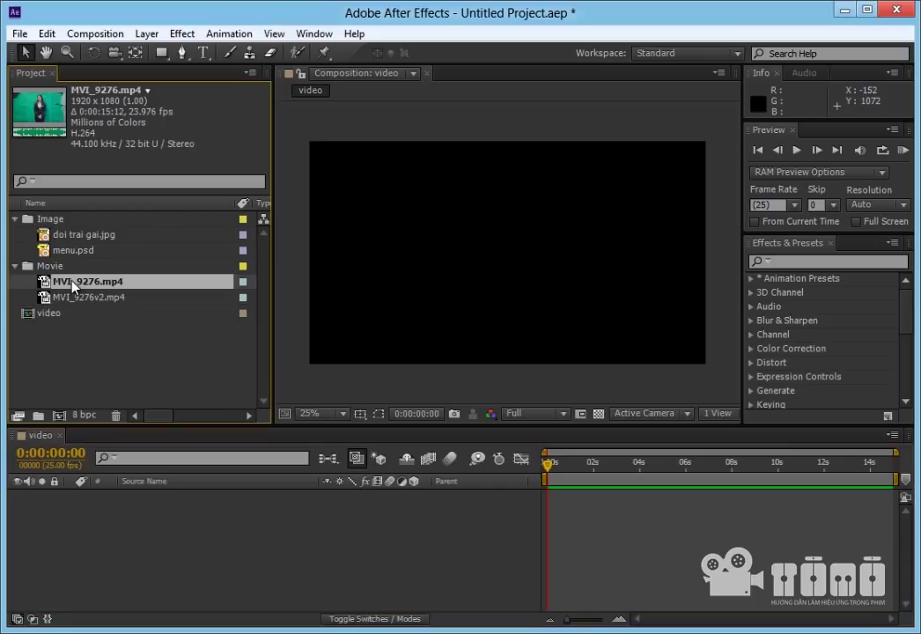
{"action": "left_click_drag", "start_coordinate": [73, 281], "coordinate": [93, 524]}
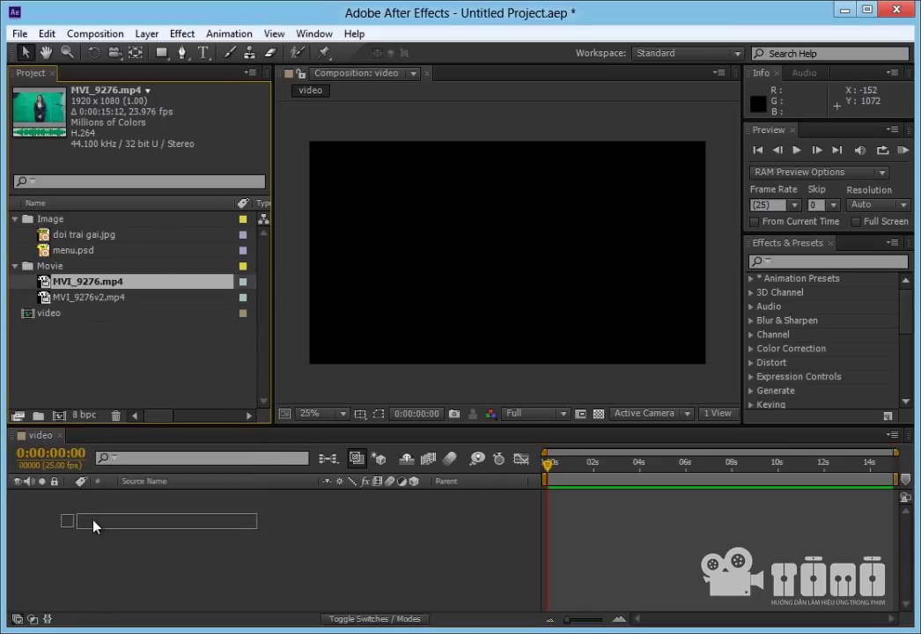
{"action": "left_click_drag", "start_coordinate": [94, 521], "coordinate": [93, 521]}
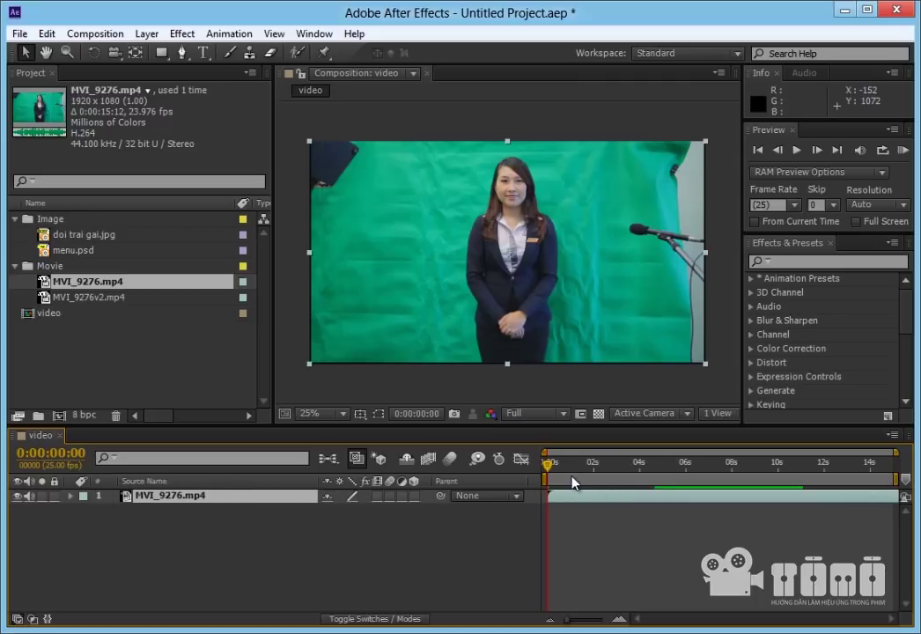
{"action": "left_click_drag", "start_coordinate": [548, 465], "coordinate": [862, 478]}
{"action": "key", "text": "Home"}
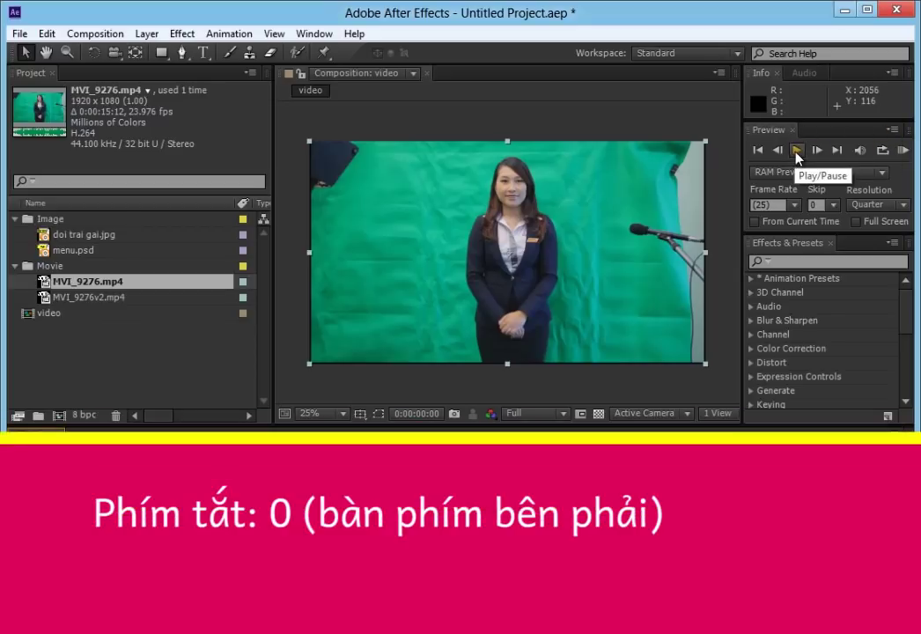
- Play and stop the preview, jump to the last frame, then back to 0:00:00:00
{"action": "left_click", "coordinate": [797, 152]}
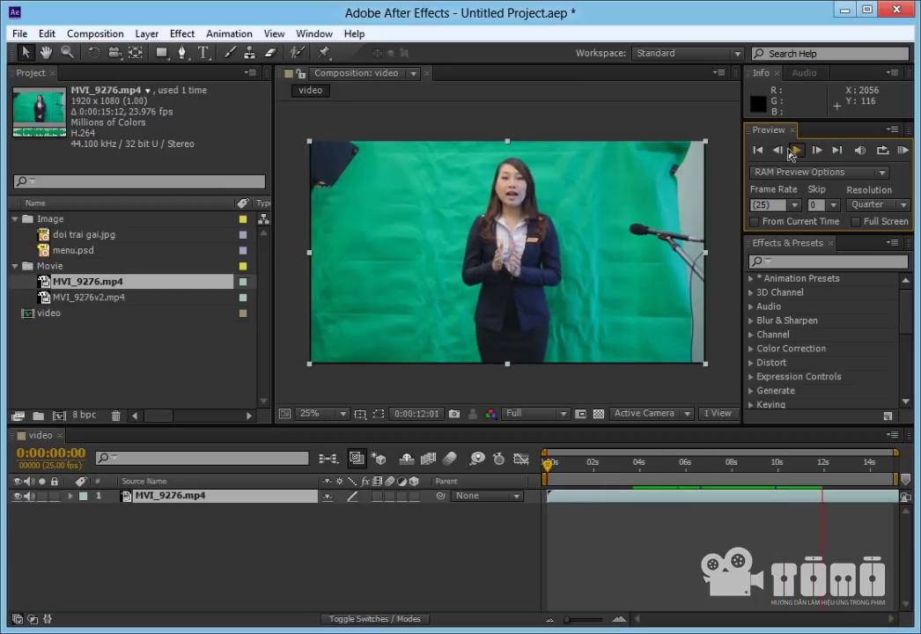
{"action": "left_click", "coordinate": [798, 152]}
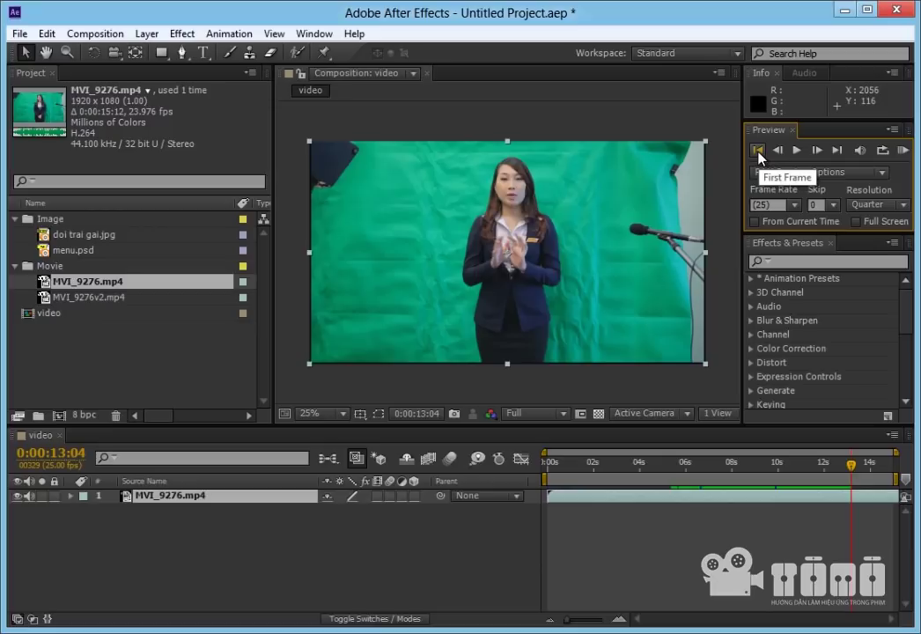
{"action": "left_click", "coordinate": [759, 152]}
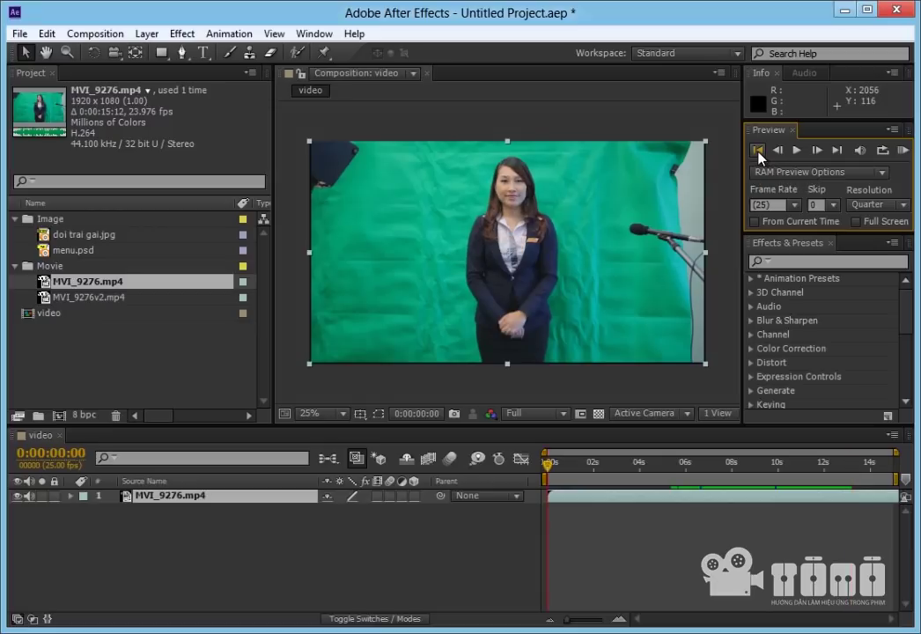
{"action": "left_click", "coordinate": [837, 152]}
{"action": "left_click", "coordinate": [761, 152]}
- Toggle looping, keep frame rate Auto and skip 0, and set preview resolution to Third
{"action": "left_click", "coordinate": [881, 155]}
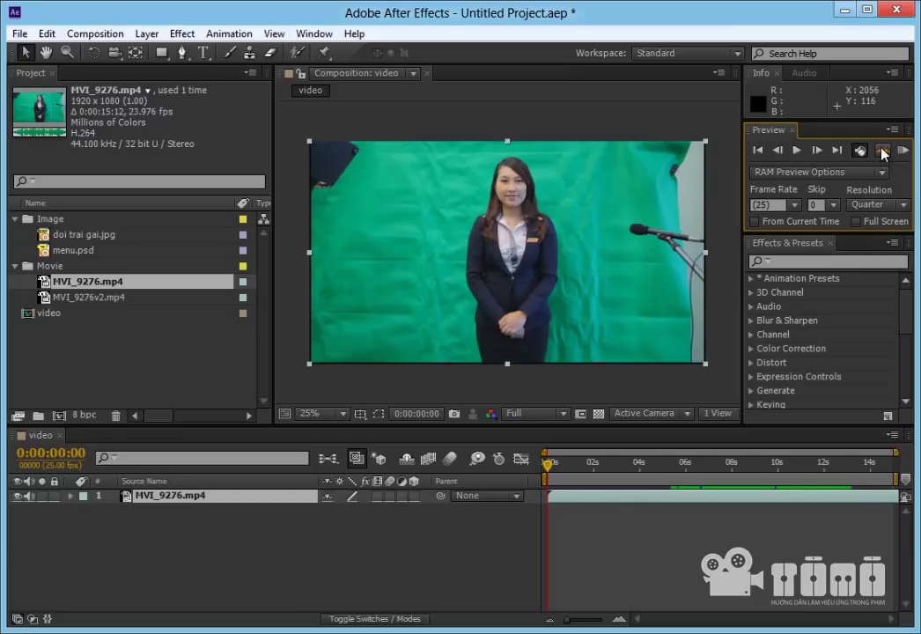
{"action": "left_click", "coordinate": [792, 206]}
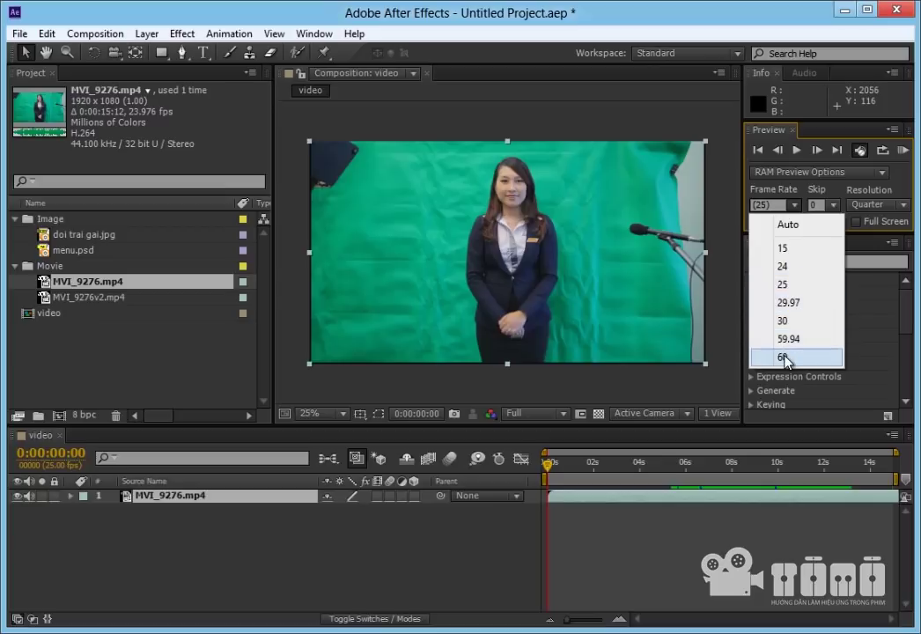
{"action": "left_click", "coordinate": [790, 224]}
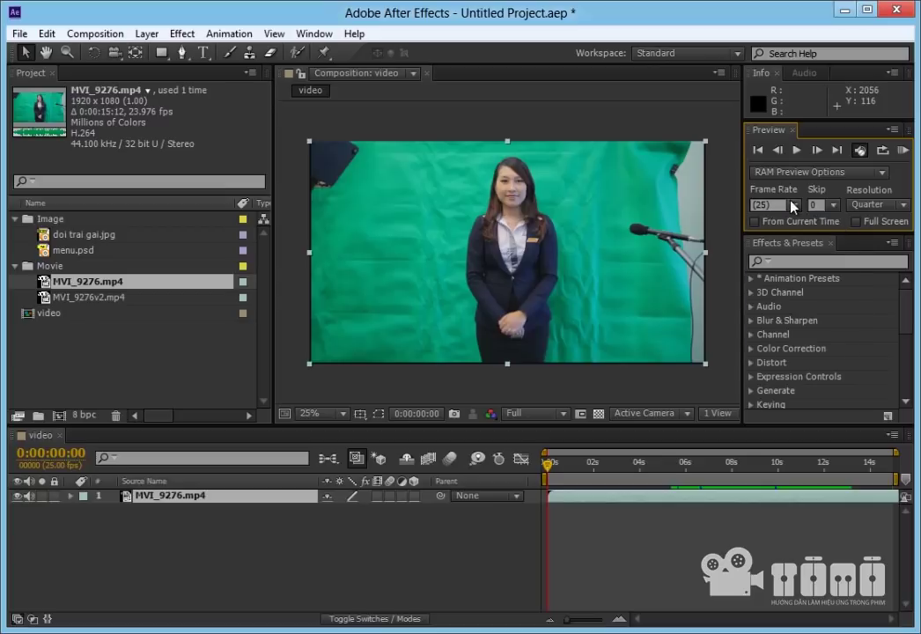
{"action": "left_click", "coordinate": [833, 207]}
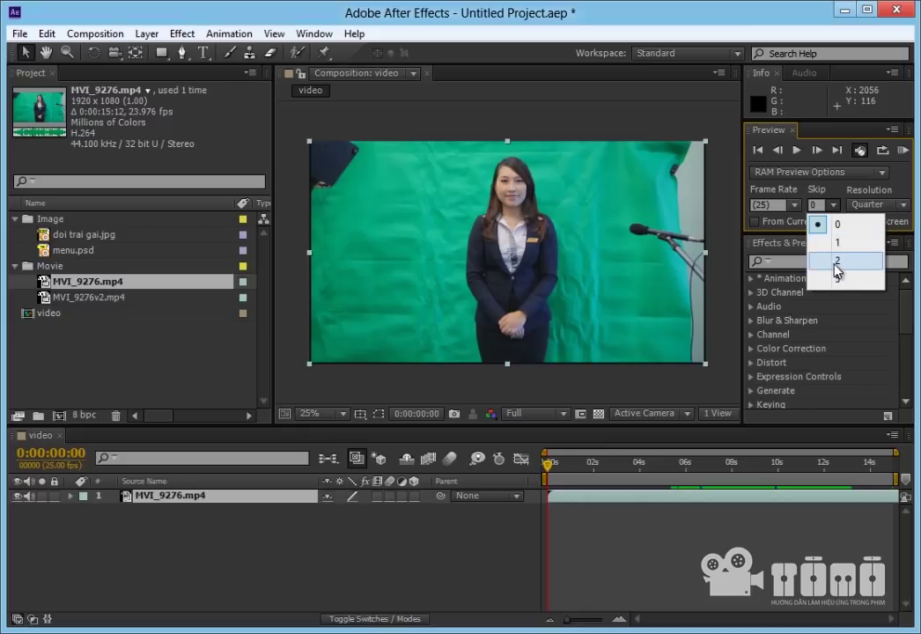
{"action": "left_click", "coordinate": [835, 208]}
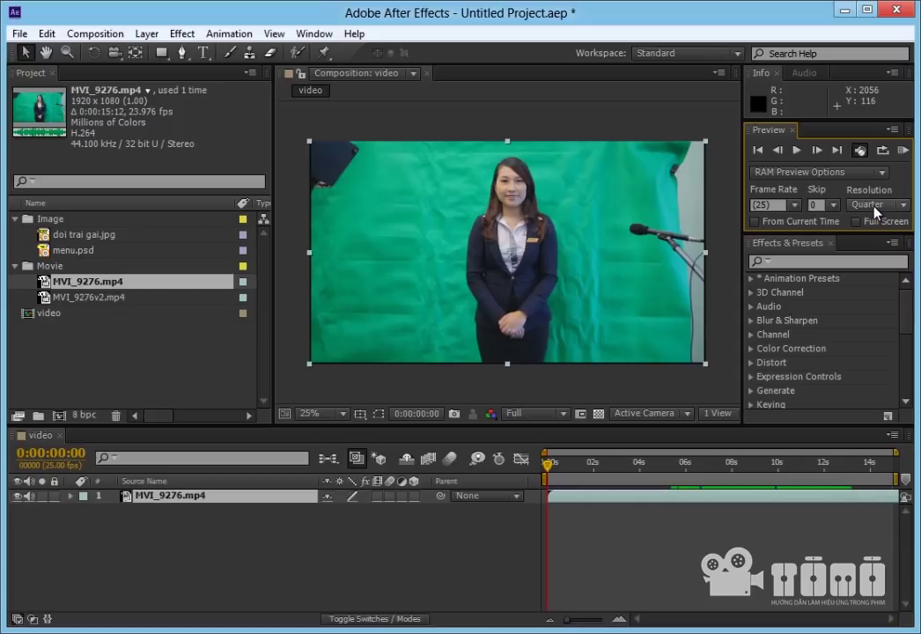
{"action": "left_click", "coordinate": [905, 206]}
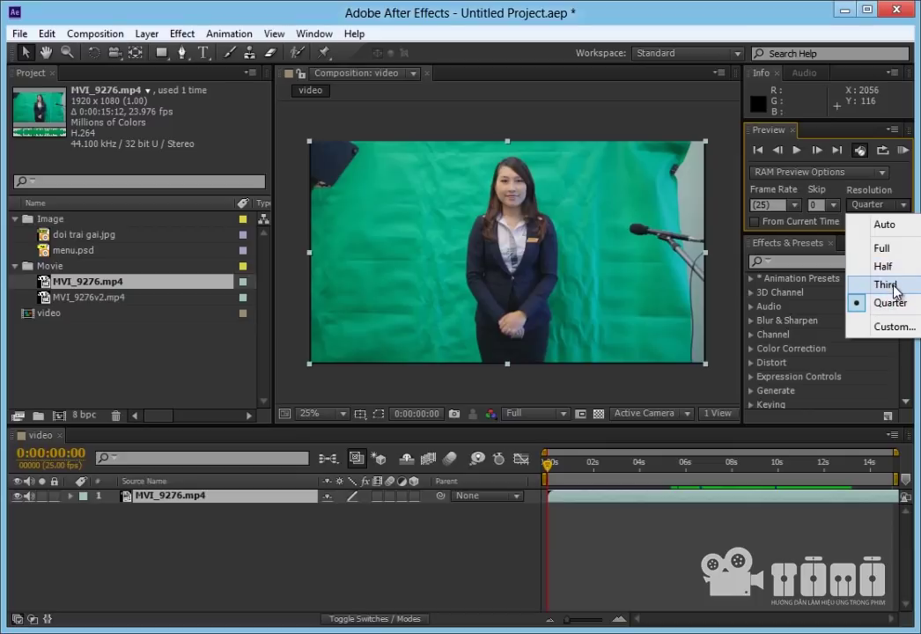
{"action": "left_click", "coordinate": [888, 285]}
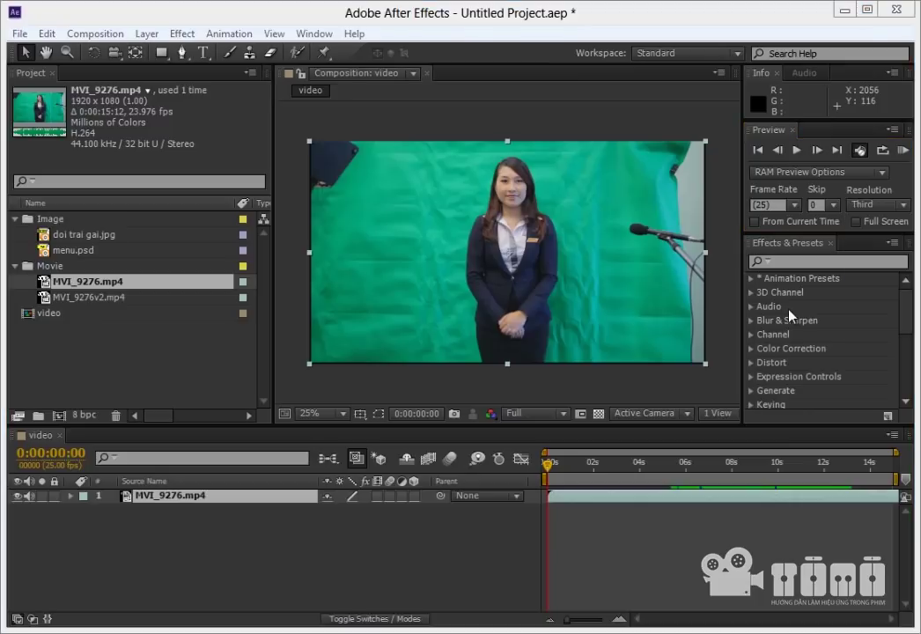
{"action": "left_click", "coordinate": [502, 134]}
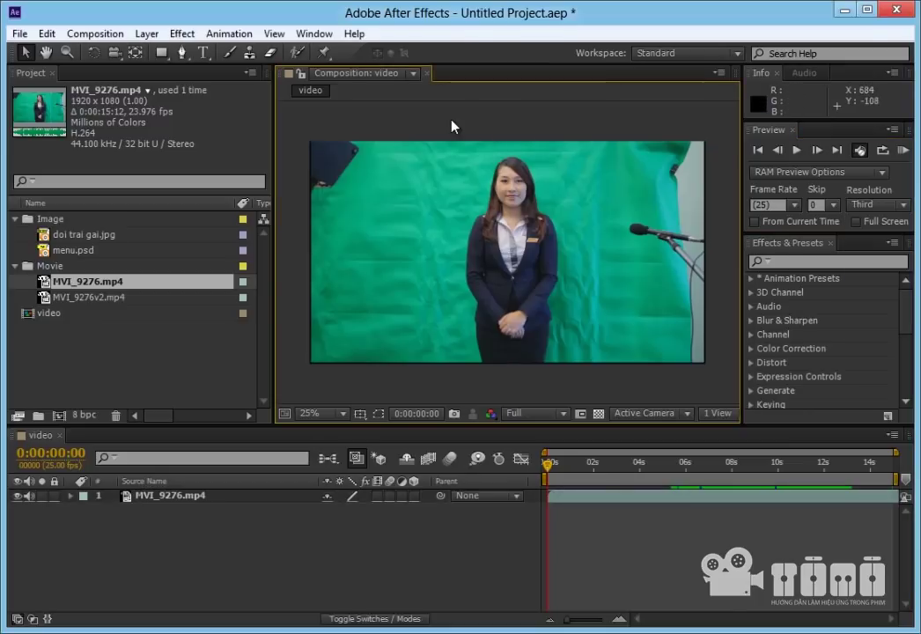
{"action": "left_click", "coordinate": [398, 239]}
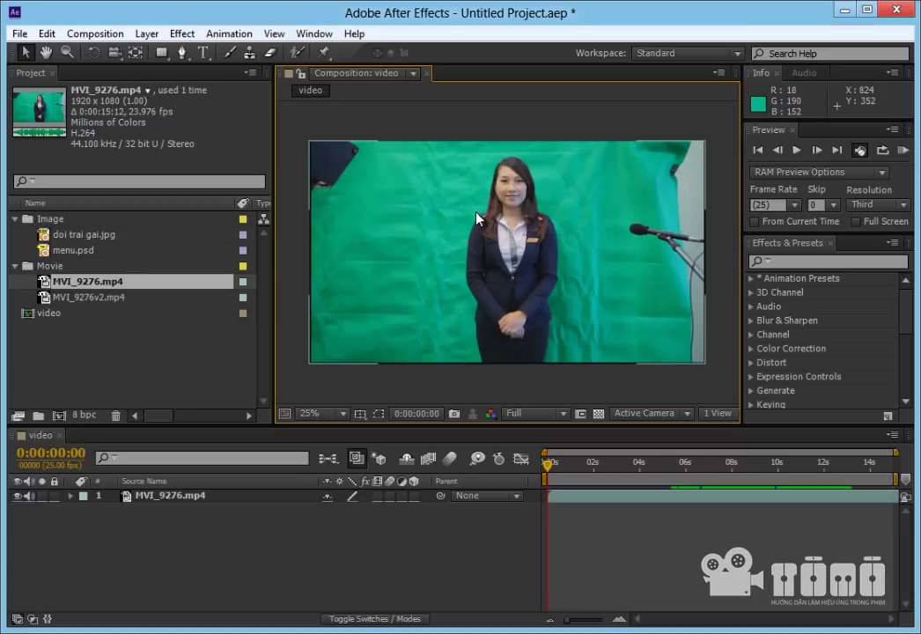
- Zoom the viewer between 50% and 200% to inspect the shirt close-up
{"action": "key", "text": "period"}
{"action": "key", "text": "period"}
{"action": "key", "text": "period"}
{"action": "key", "text": "comma"}
{"action": "key", "text": "comma"}
{"action": "key", "text": "comma"}
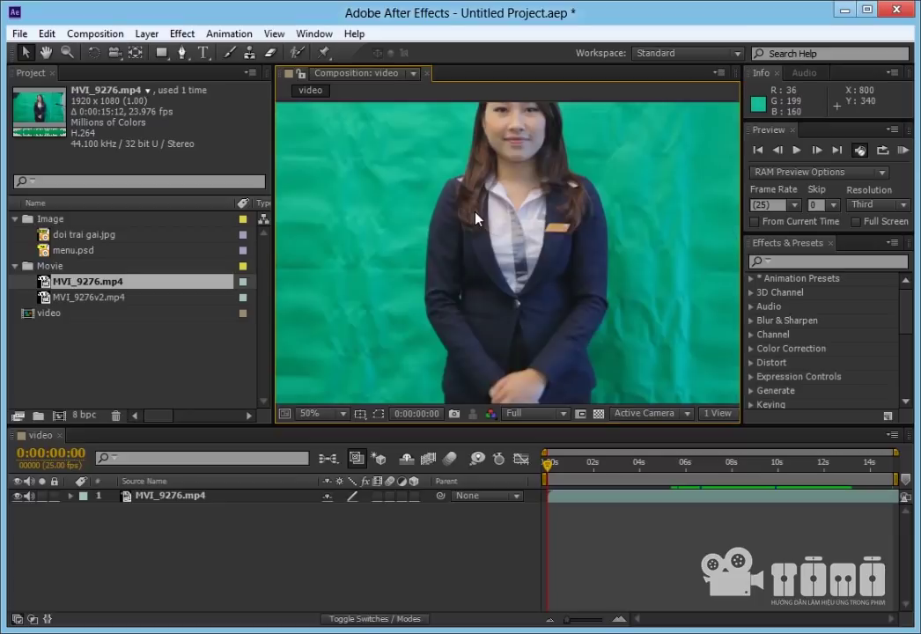
{"action": "key", "text": "comma"}
{"action": "key", "text": "period"}
{"action": "key", "text": "period"}
{"action": "key", "text": "period"}
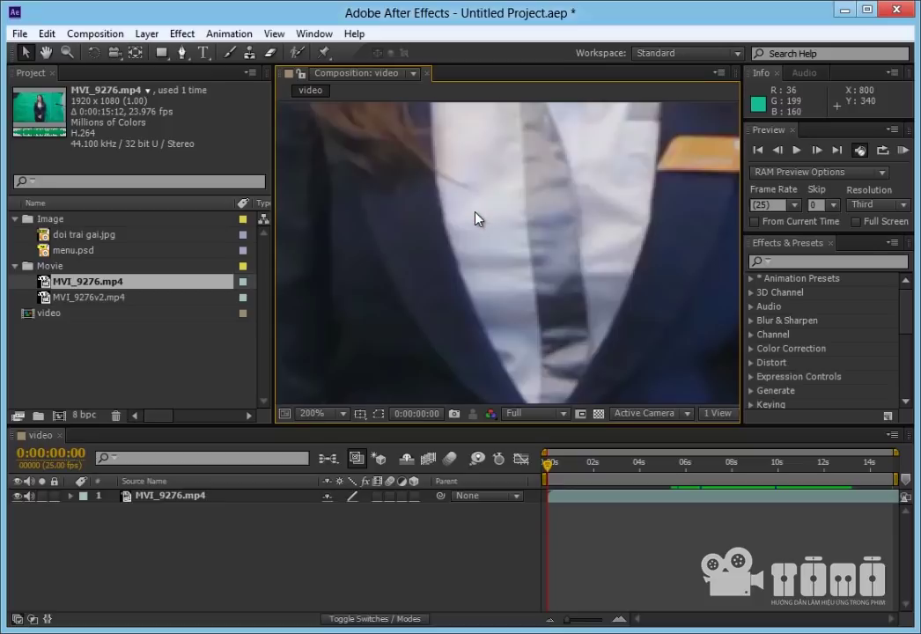
{"action": "key", "text": "comma"}
{"action": "key", "text": "comma"}
{"action": "scroll", "coordinate": [475, 218], "scroll_direction": "down", "scroll_amount": 1}
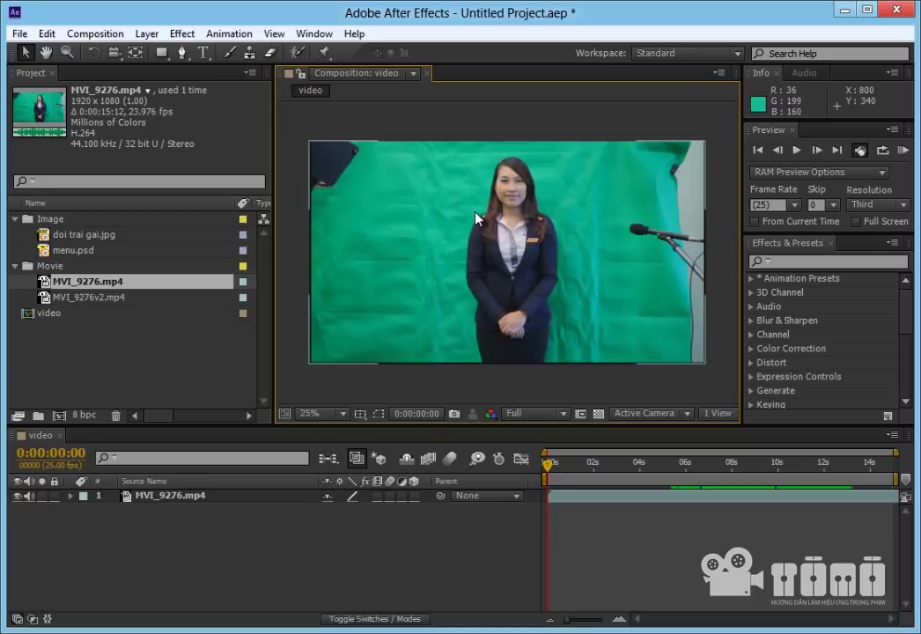
{"action": "scroll", "coordinate": [475, 218], "scroll_direction": "up", "scroll_amount": 4}
{"action": "scroll", "coordinate": [476, 218], "scroll_direction": "up", "scroll_amount": 3}
{"action": "scroll", "coordinate": [476, 219], "scroll_direction": "down", "scroll_amount": 7}
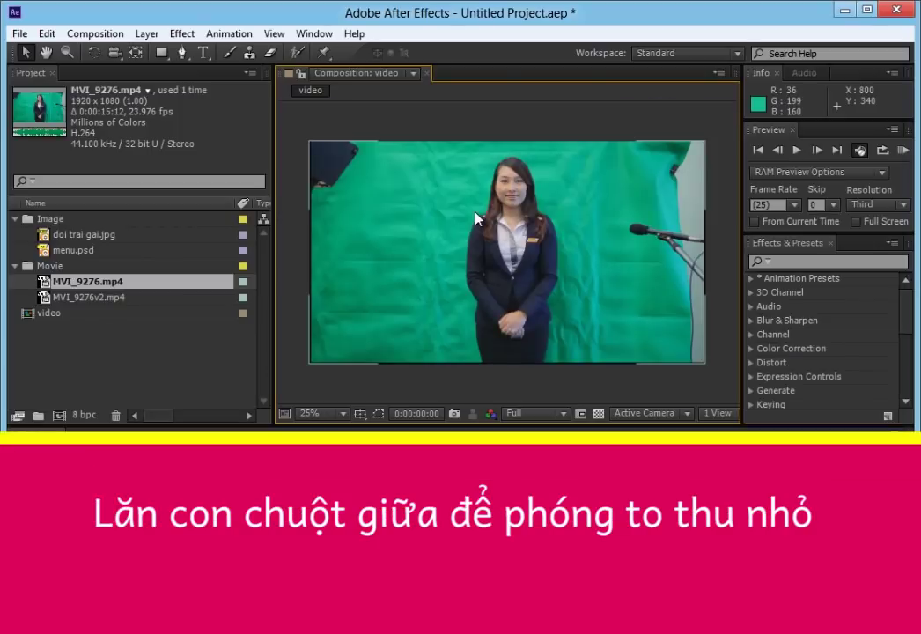
- Set the viewer magnification to 100%, then zoom back out to 25%
{"action": "left_click", "coordinate": [341, 417]}
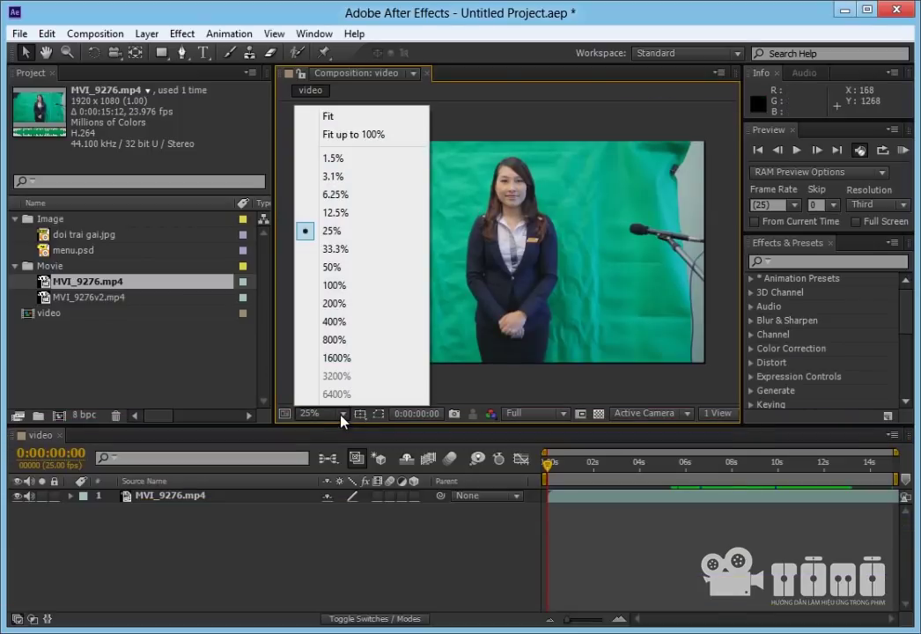
{"action": "left_click", "coordinate": [344, 285]}
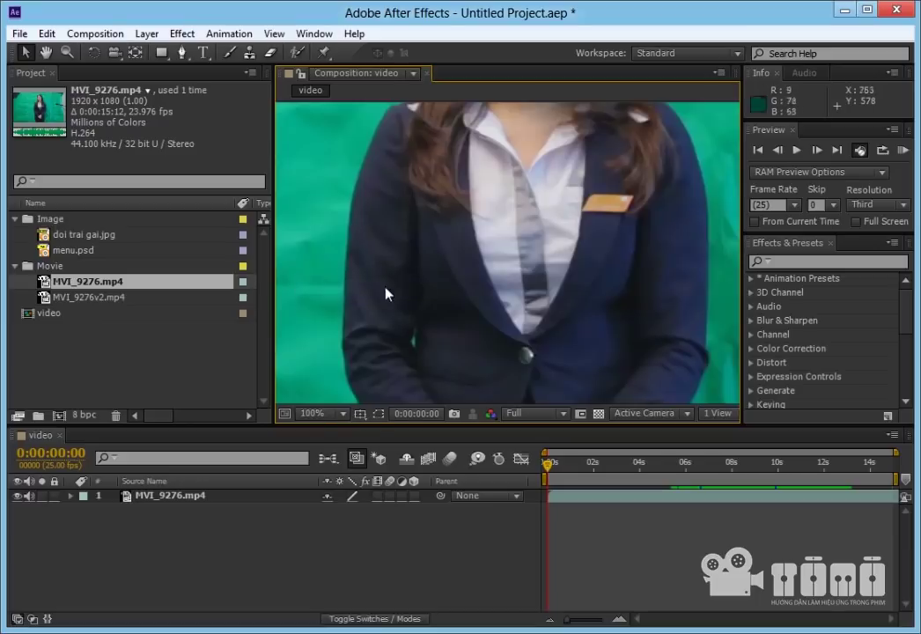
{"action": "key", "text": "comma"}
{"action": "key", "text": "comma"}
{"action": "key", "text": "comma"}
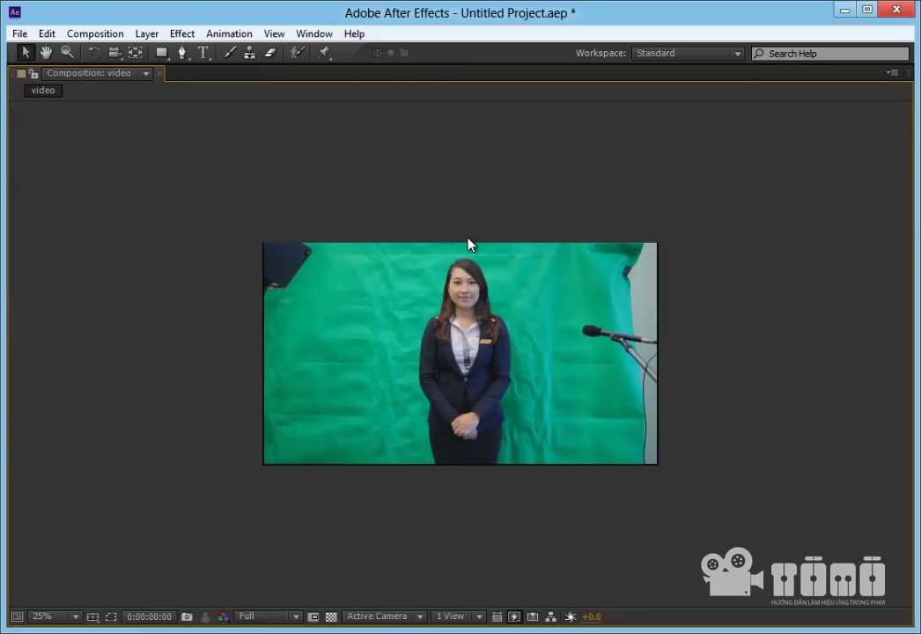
- Maximize and restore the Project panel, then the Effects & Presets panel, with the ~ key
{"action": "key", "text": "grave"}
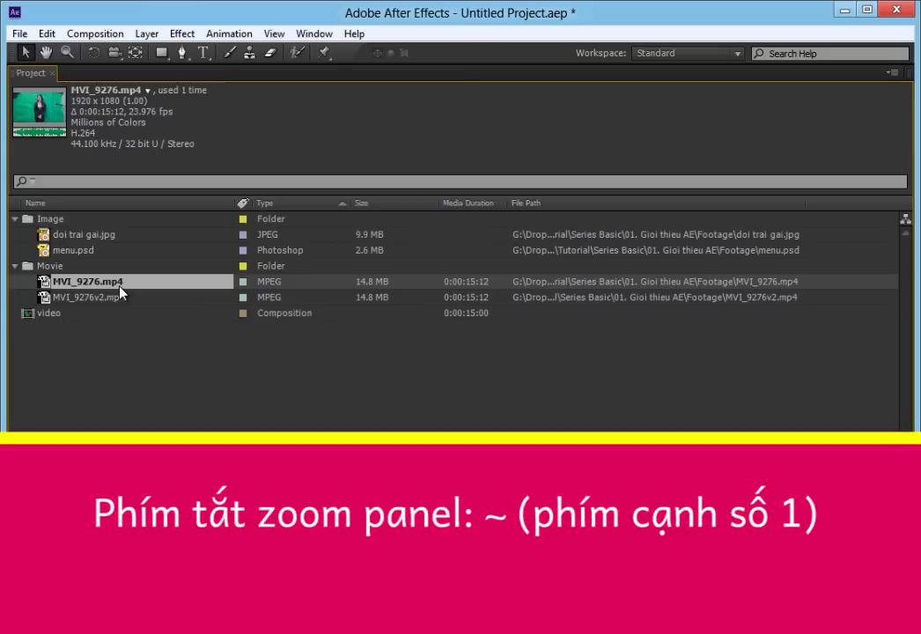
{"action": "key", "text": "grave"}
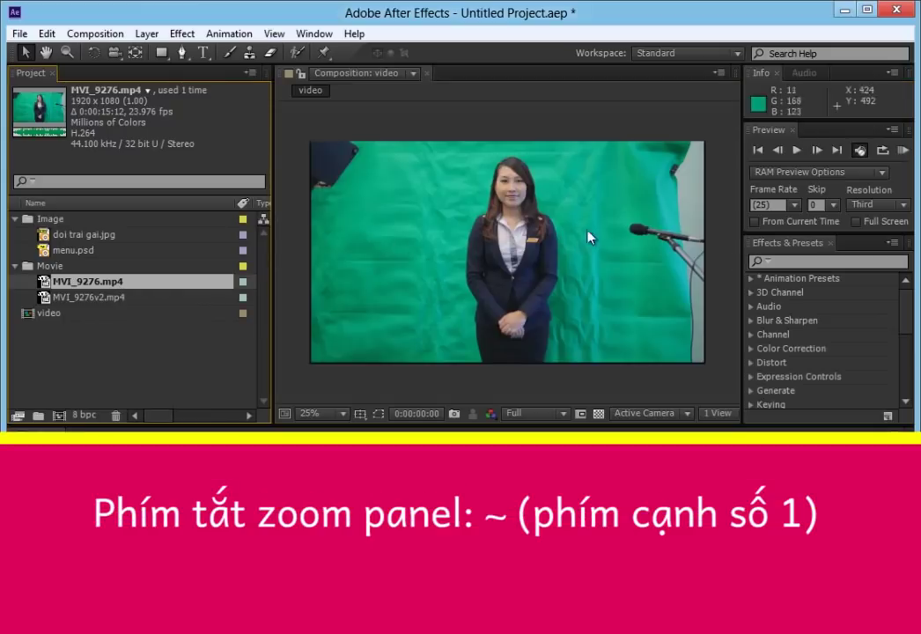
{"action": "key", "text": "grave"}
{"action": "key", "text": "grave"}
{"action": "key", "text": "grave"}
{"action": "key", "text": "grave"}
{"action": "key", "text": "grave"}
{"action": "key", "text": "grave"}
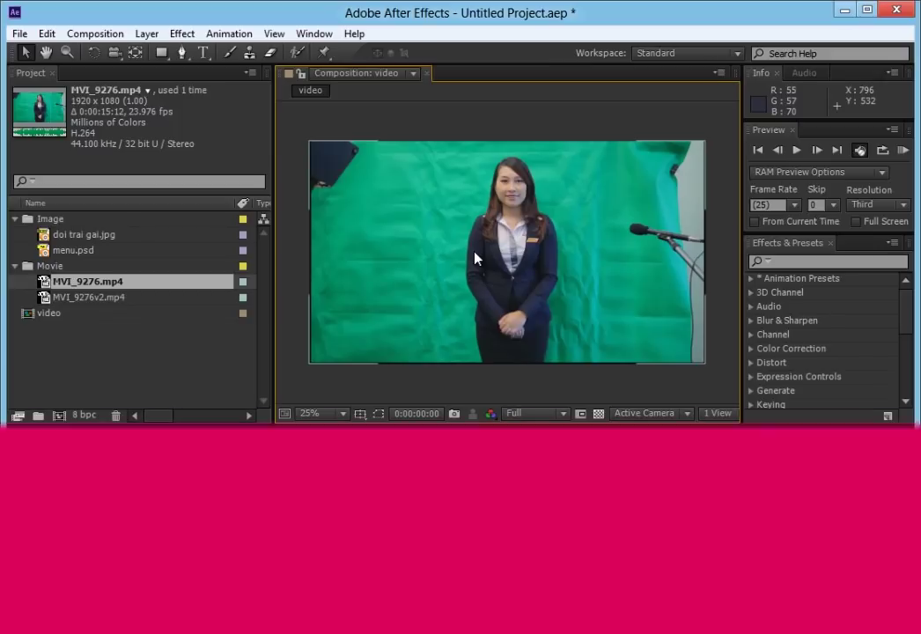
{"action": "key", "text": "space"}
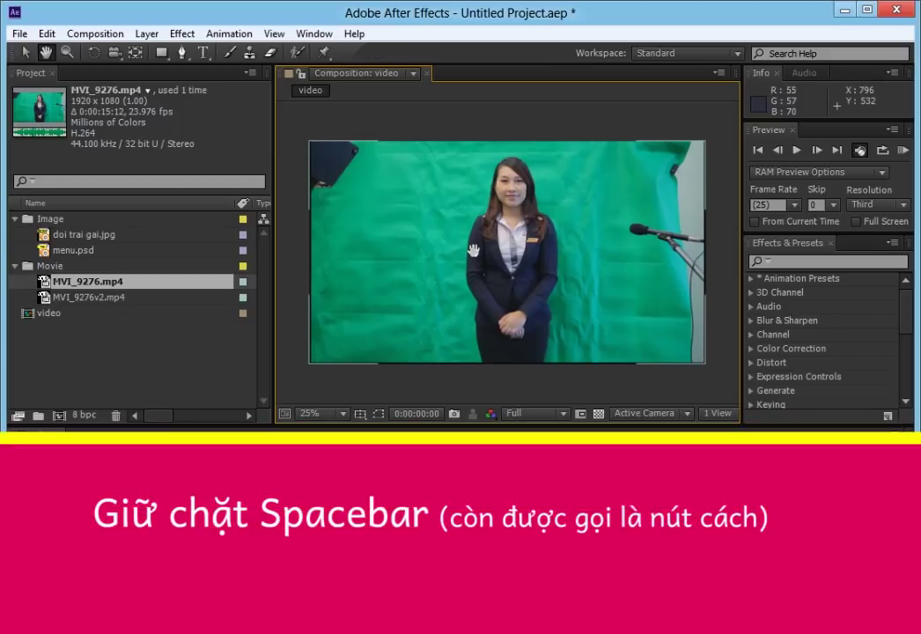
- Pan the viewer and set it to 100% zoom, centred on the woman's face
{"action": "mouse_move", "coordinate": [417, 305]}
{"action": "left_mouse_down"}
{"action": "mouse_move", "coordinate": [488, 231]}
{"action": "mouse_move", "coordinate": [416, 224]}
{"action": "mouse_move", "coordinate": [447, 239]}
{"action": "mouse_move", "coordinate": [367, 231]}
{"action": "left_mouse_up"}
{"action": "mouse_move", "coordinate": [422, 287]}
{"action": "left_mouse_down"}
{"action": "mouse_move", "coordinate": [421, 251]}
{"action": "mouse_move", "coordinate": [499, 280]}
{"action": "left_mouse_up"}
{"action": "mouse_move", "coordinate": [422, 305]}
{"action": "left_mouse_down"}
{"action": "mouse_move", "coordinate": [450, 275]}
{"action": "mouse_move", "coordinate": [420, 295]}
{"action": "left_mouse_up"}
{"action": "key", "text": "v"}
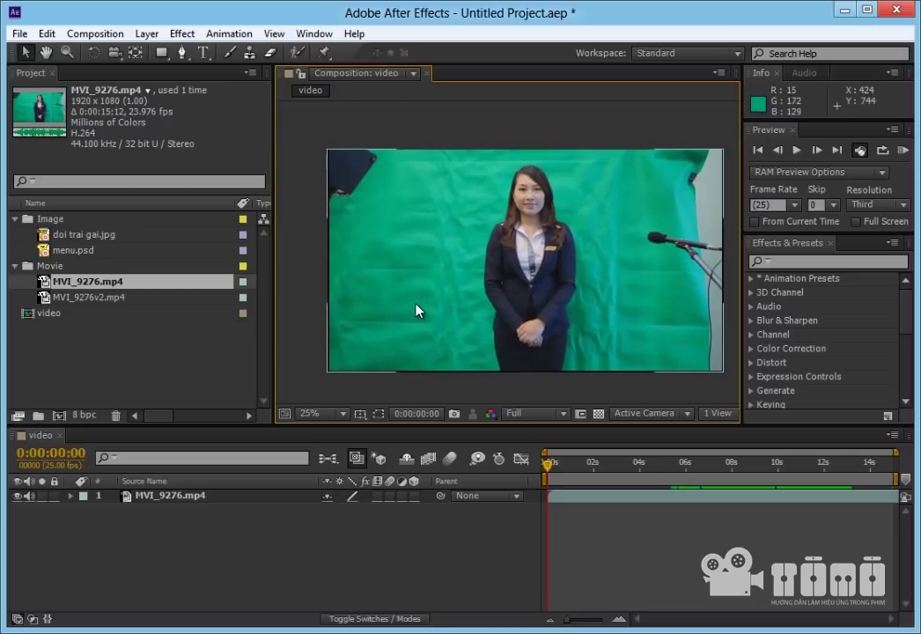
{"action": "key", "text": "slash"}
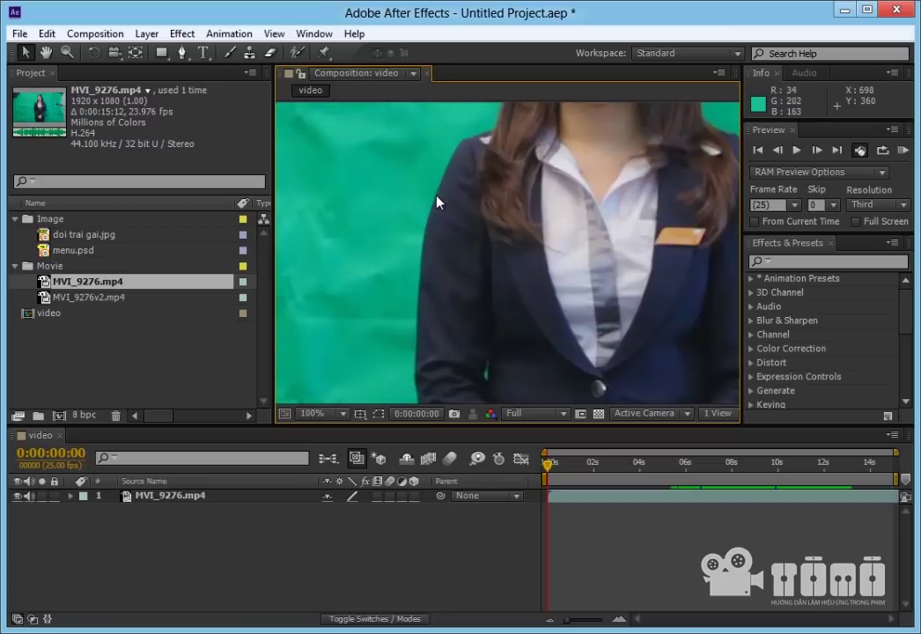
{"action": "key", "text": "h"}
{"action": "left_click_drag", "start_coordinate": [581, 106], "coordinate": [573, 280]}
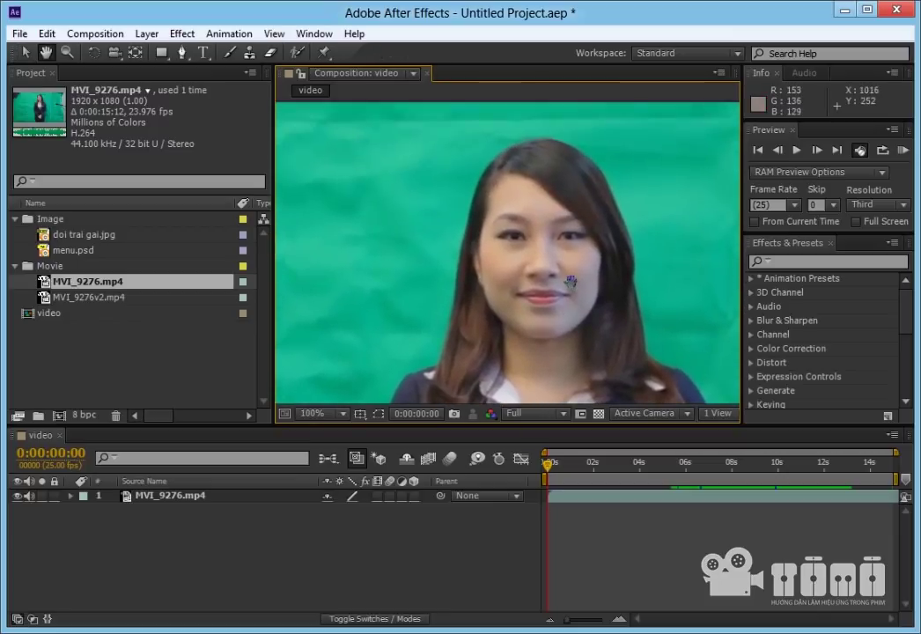
{"action": "left_click_drag", "start_coordinate": [628, 269], "coordinate": [588, 262]}
- Zoom into her face at 400%, then out to 50% and frame her upper body
{"action": "key", "text": "v"}
{"action": "scroll", "coordinate": [526, 227], "scroll_direction": "up", "scroll_amount": 4}
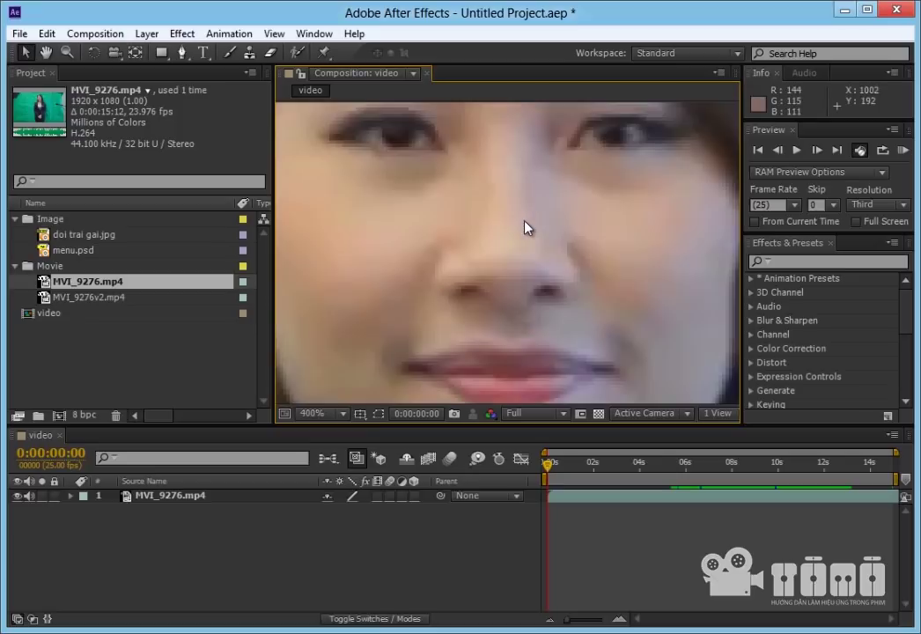
{"action": "scroll", "coordinate": [525, 227], "scroll_direction": "down", "scroll_amount": 2}
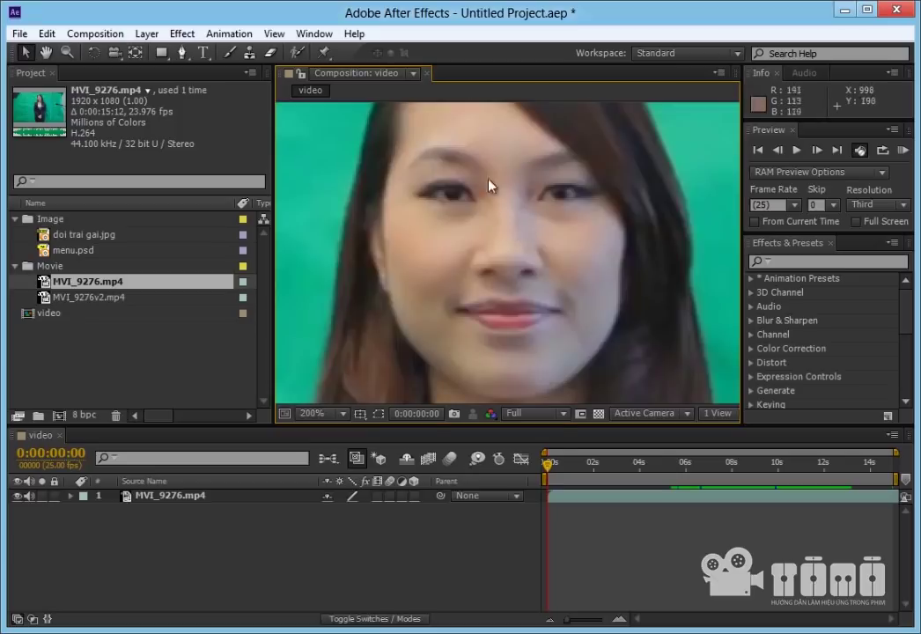
{"action": "scroll", "coordinate": [463, 183], "scroll_direction": "down", "scroll_amount": 2}
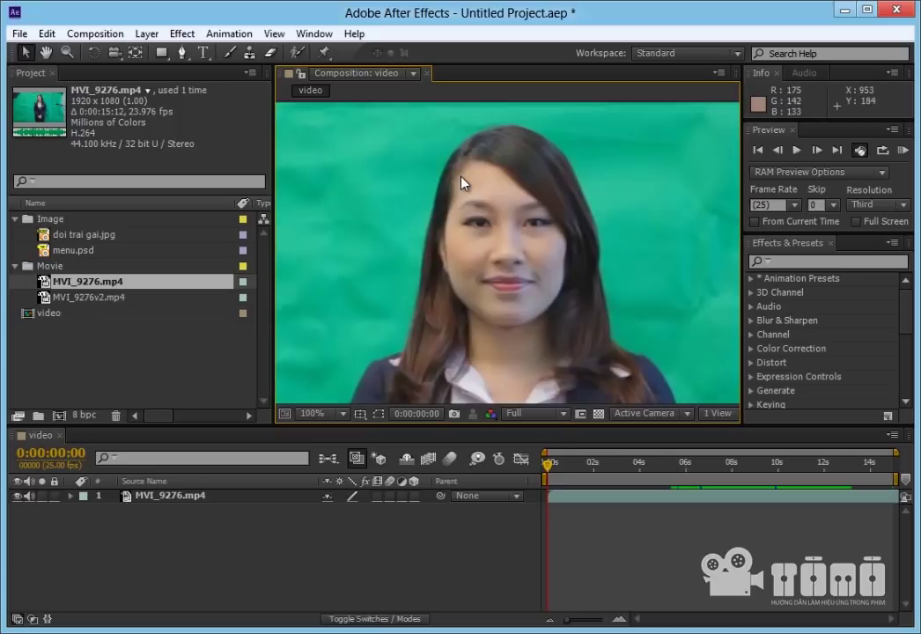
{"action": "scroll", "coordinate": [462, 183], "scroll_direction": "down", "scroll_amount": 2}
{"action": "key", "text": "h"}
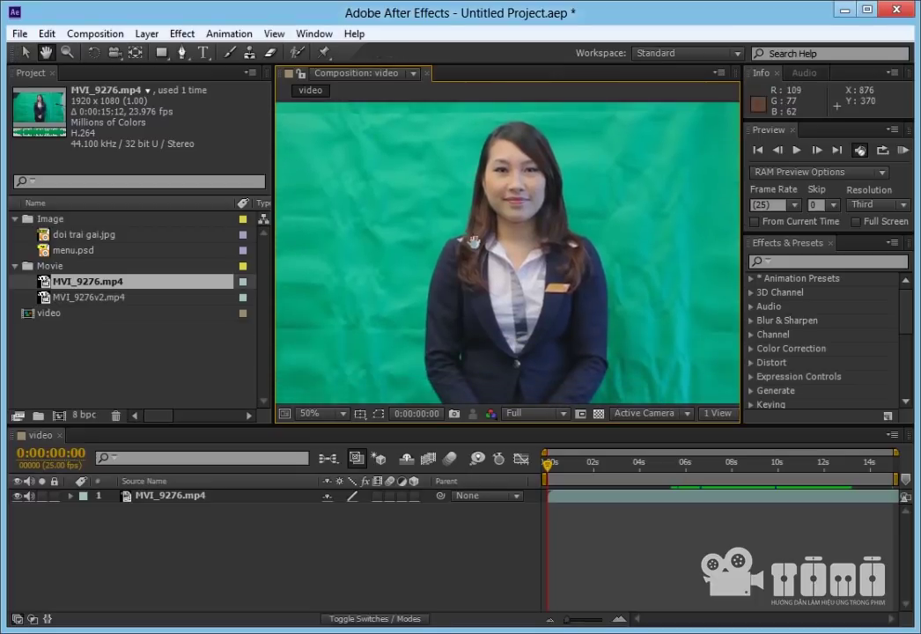
{"action": "left_click_drag", "start_coordinate": [464, 264], "coordinate": [472, 221]}
{"action": "key", "text": "v"}
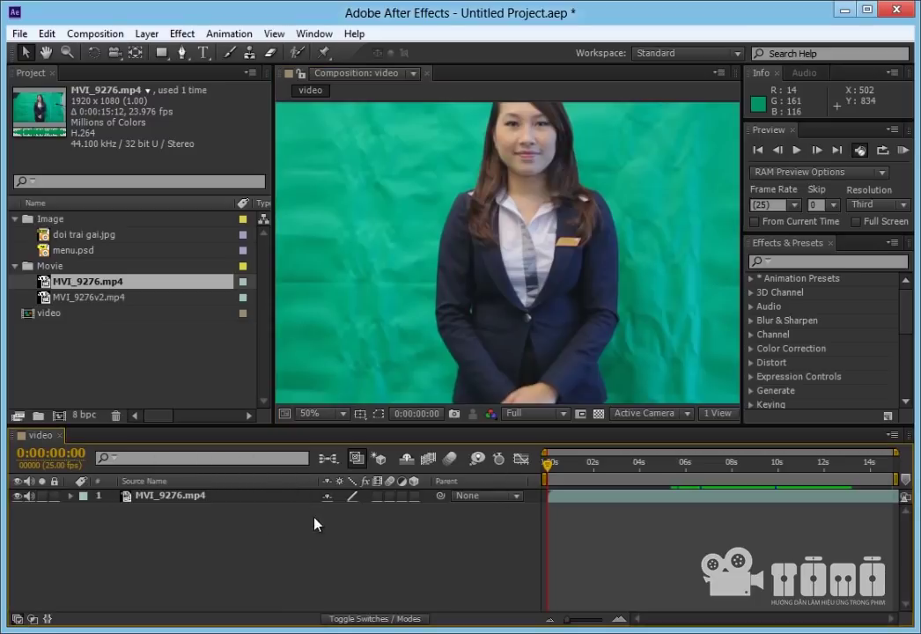
- Scrub through the clip and park the current time near 6 seconds (0:00:05:24)
{"action": "left_click_drag", "start_coordinate": [548, 465], "coordinate": [685, 480]}
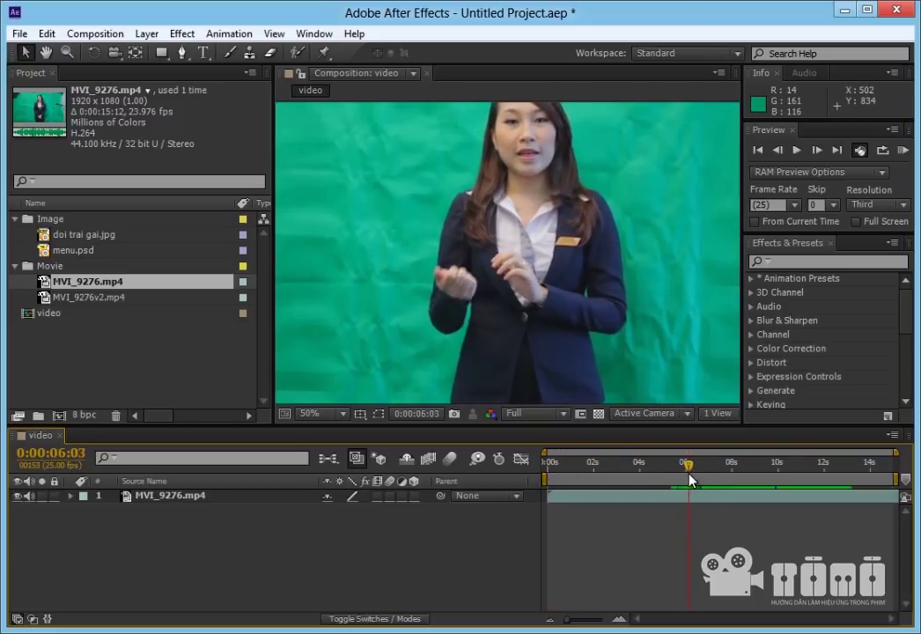
{"action": "left_click_drag", "start_coordinate": [685, 480], "coordinate": [702, 483]}
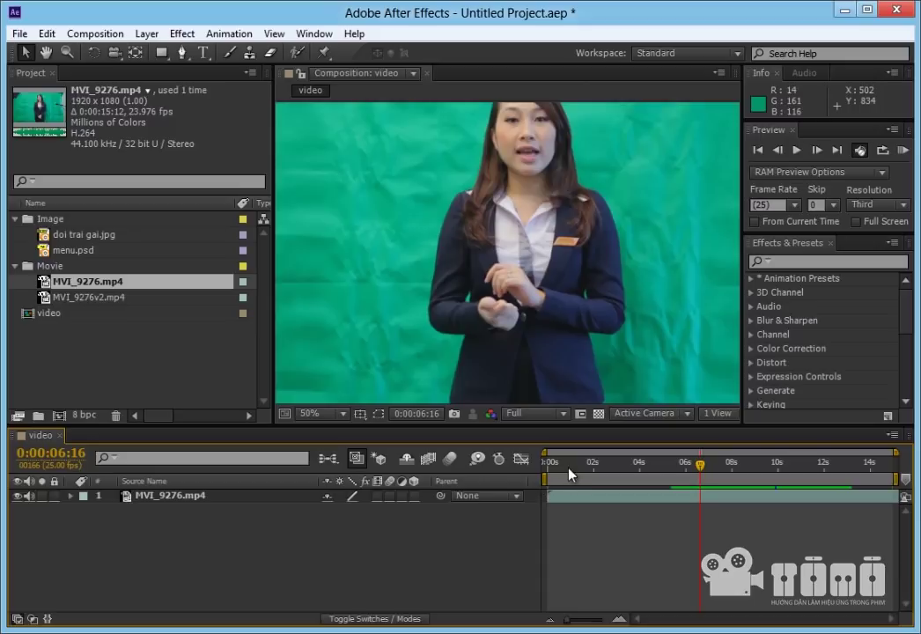
{"action": "left_click", "coordinate": [686, 466]}
{"action": "left_click_drag", "start_coordinate": [686, 471], "coordinate": [686, 474]}
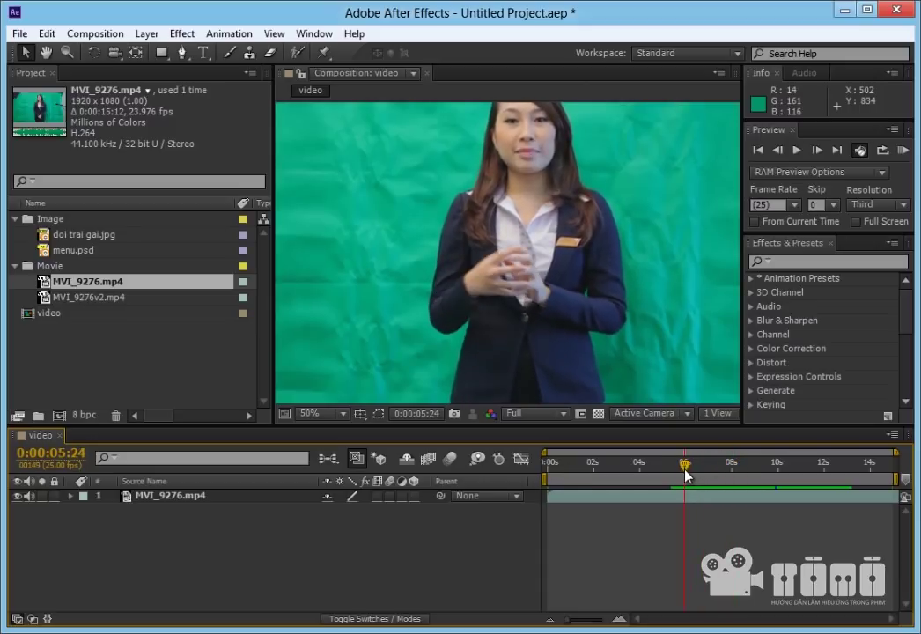
{"action": "left_click_drag", "start_coordinate": [686, 474], "coordinate": [686, 471]}
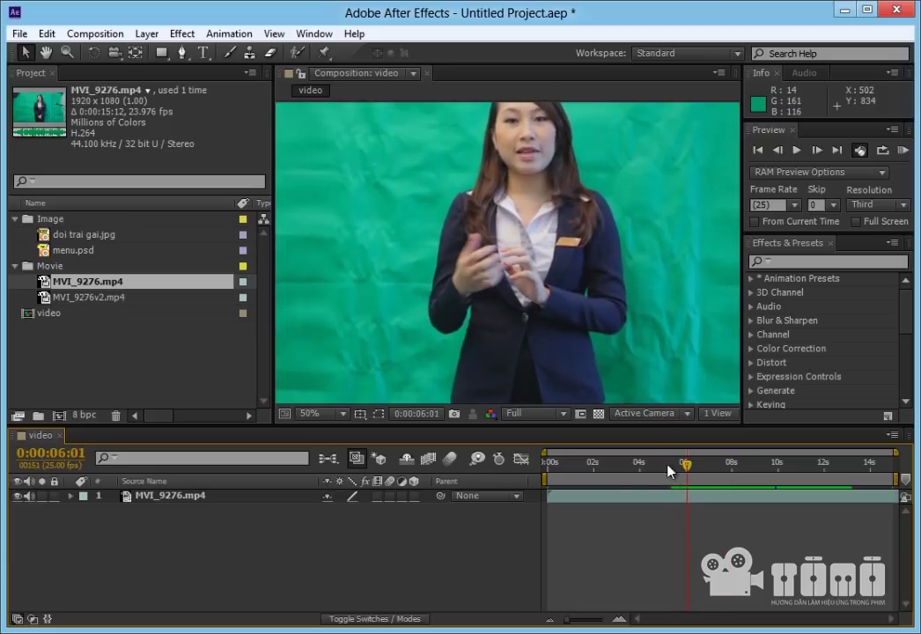
- Set the work area to about 6–8 seconds and play a preview of it
{"action": "left_click_drag", "start_coordinate": [561, 485], "coordinate": [685, 481]}
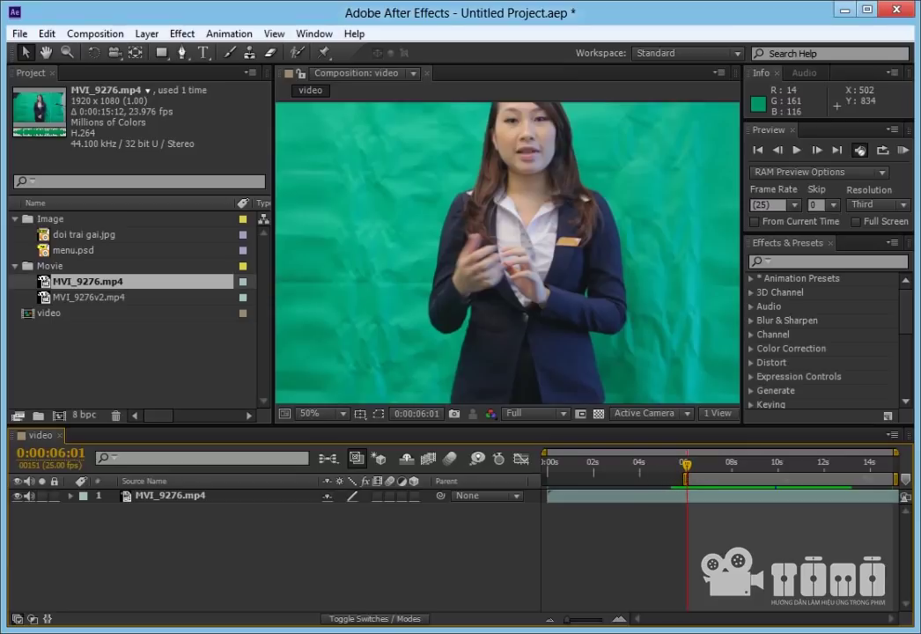
{"action": "mouse_move", "coordinate": [896, 481]}
{"action": "left_mouse_down"}
{"action": "mouse_move", "coordinate": [734, 481]}
{"action": "mouse_move", "coordinate": [704, 467]}
{"action": "left_mouse_up"}
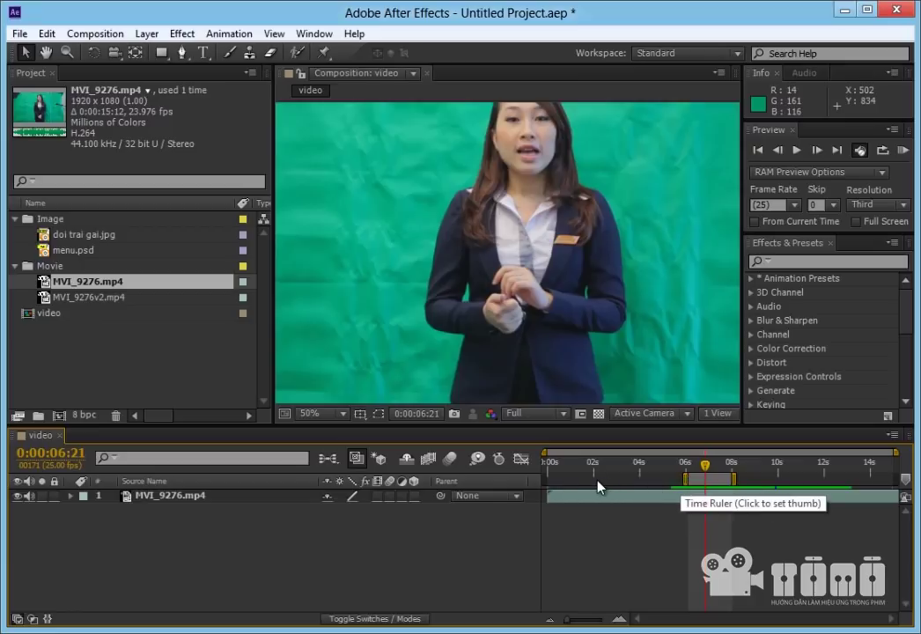
{"action": "left_click_drag", "start_coordinate": [686, 464], "coordinate": [697, 467]}
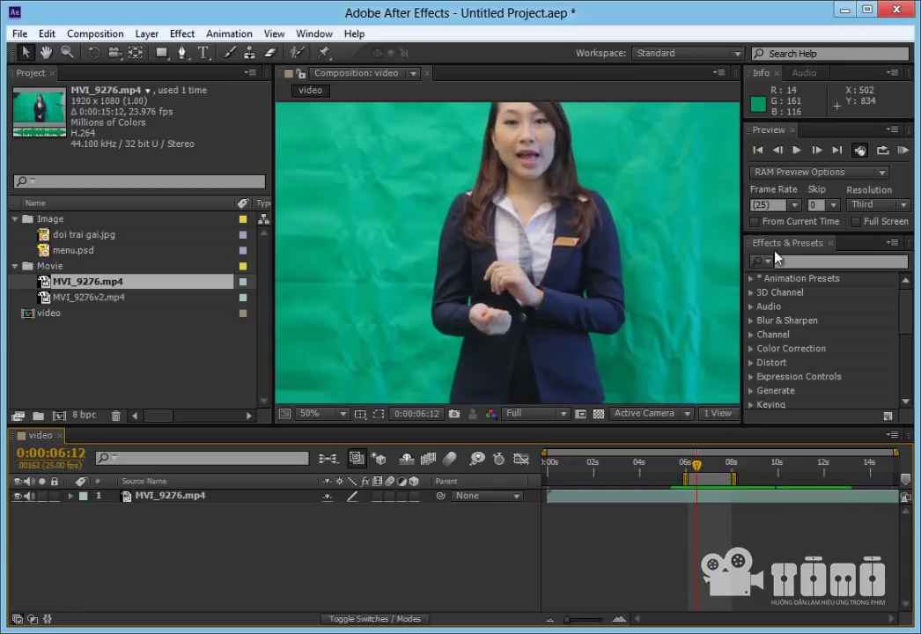
{"action": "left_click", "coordinate": [797, 151]}
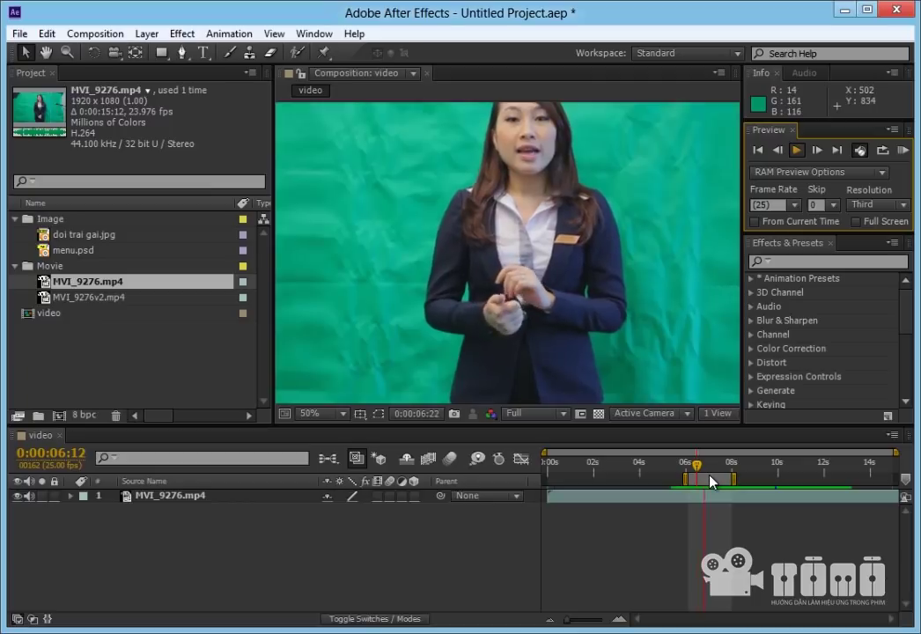
{"action": "key", "text": "space"}
- Apply Trim Comp to Work Area and scrub the resulting 6–8 second composition
{"action": "right_click", "coordinate": [708, 481]}
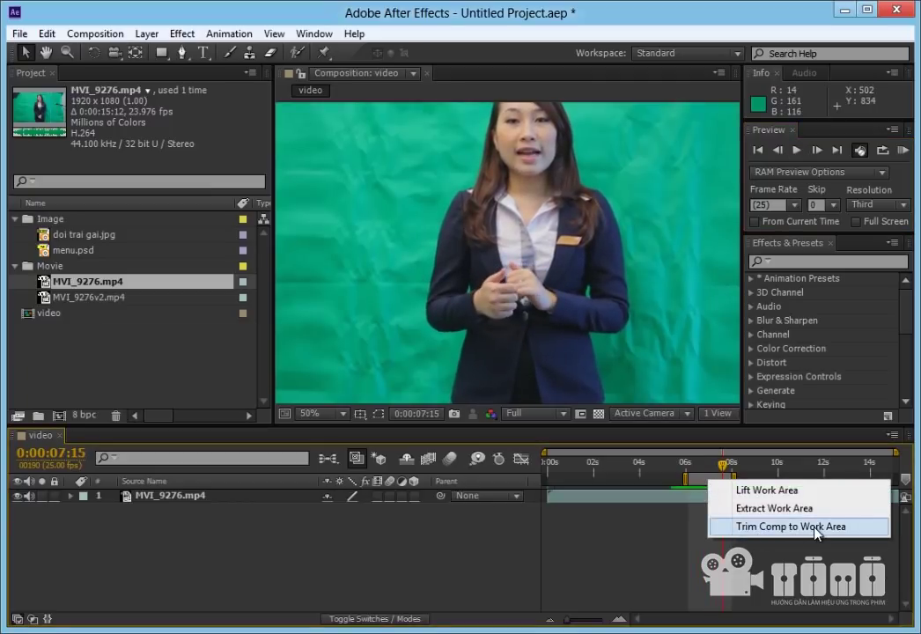
{"action": "left_click", "coordinate": [836, 531]}
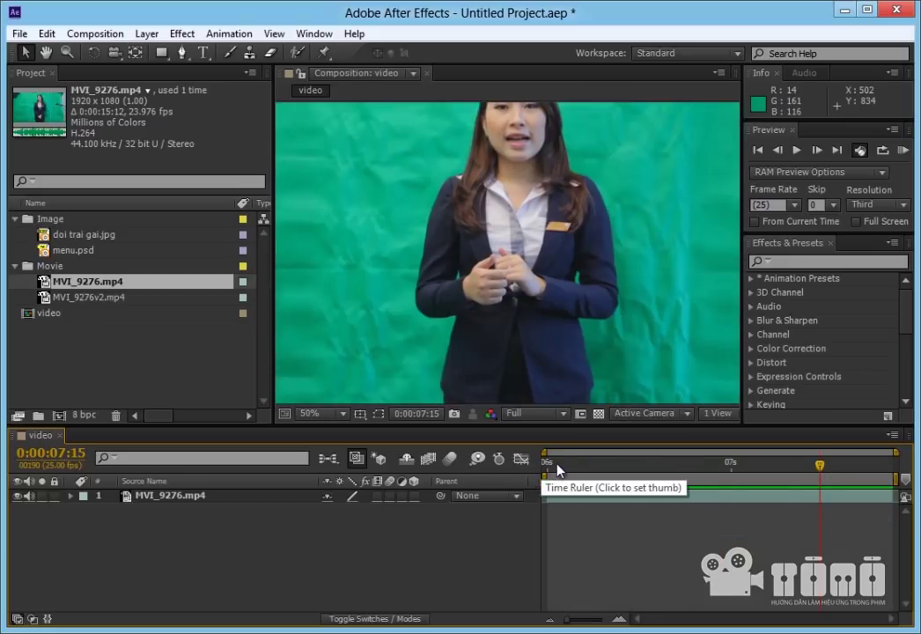
{"action": "mouse_move", "coordinate": [552, 471]}
{"action": "left_mouse_down"}
{"action": "mouse_move", "coordinate": [871, 460]}
{"action": "mouse_move", "coordinate": [432, 570]}
{"action": "left_mouse_up"}
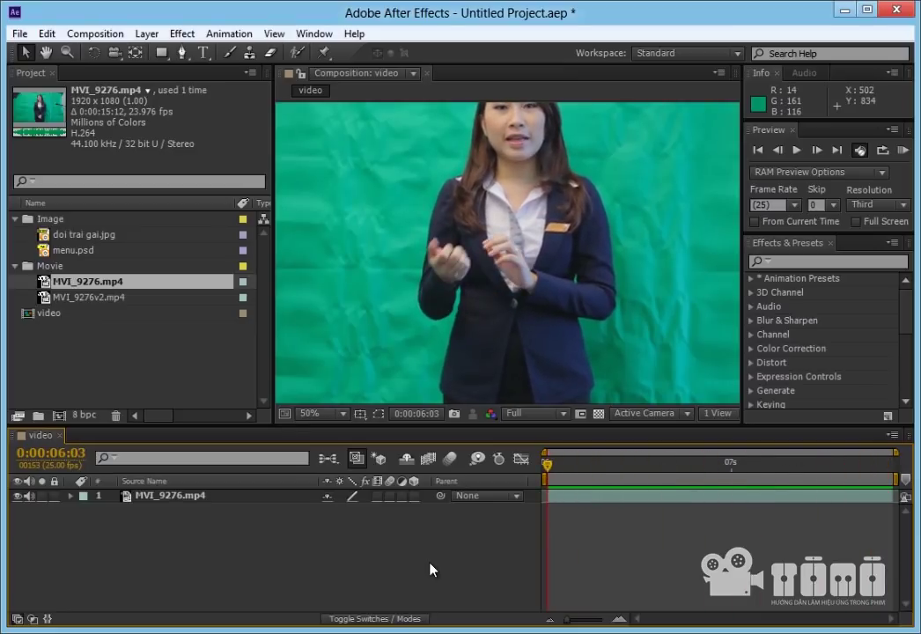